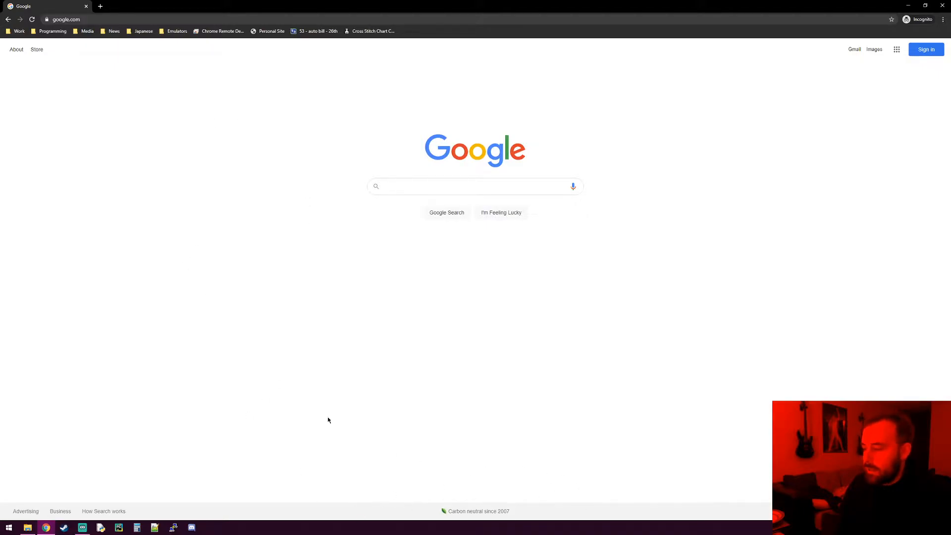
click(395, 182)
click(293, 269)
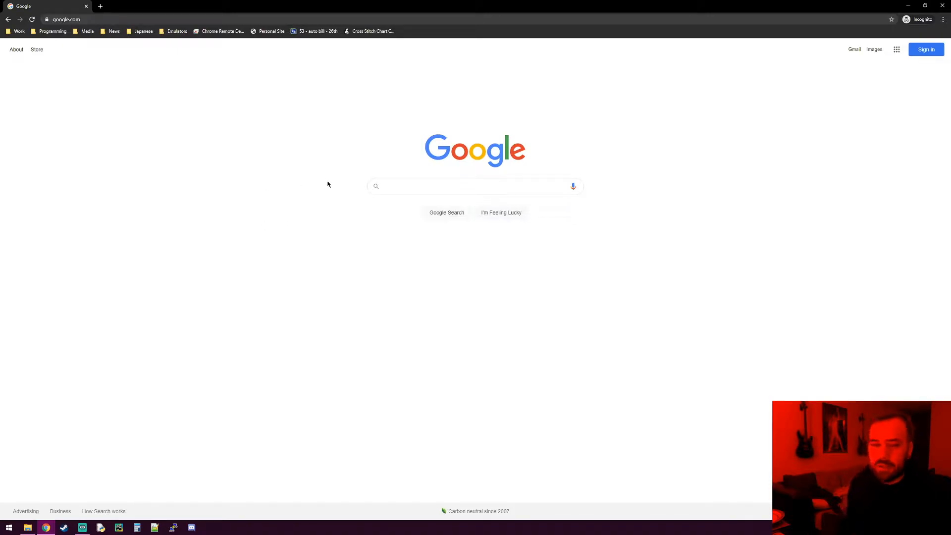
click(432, 191)
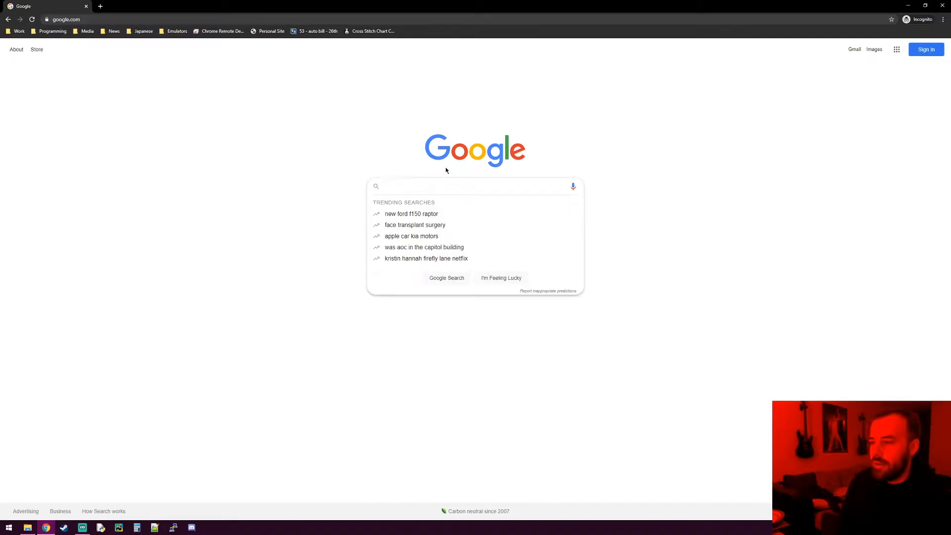
click(284, 148)
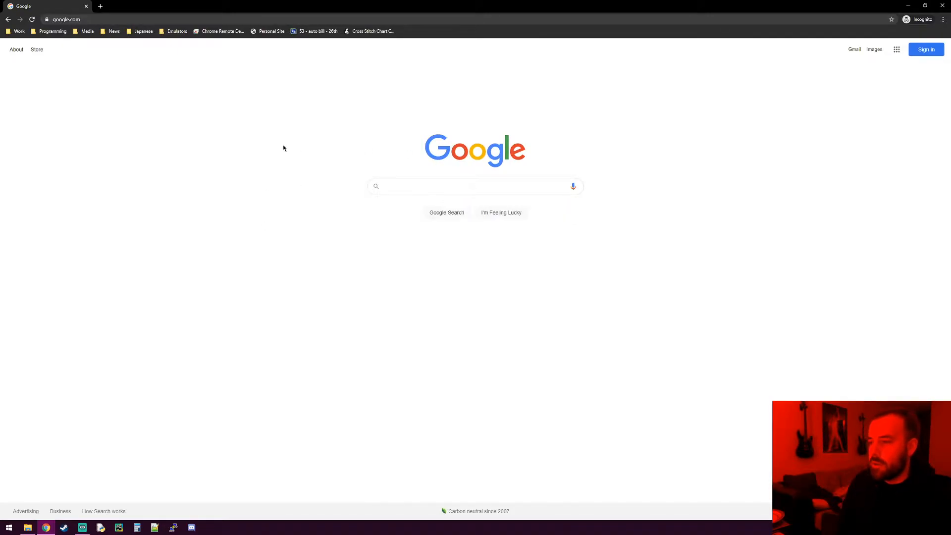
Search Google for "download virtualbox" and open the virtualbox.org Downloads page.
click(422, 183)
text(d)
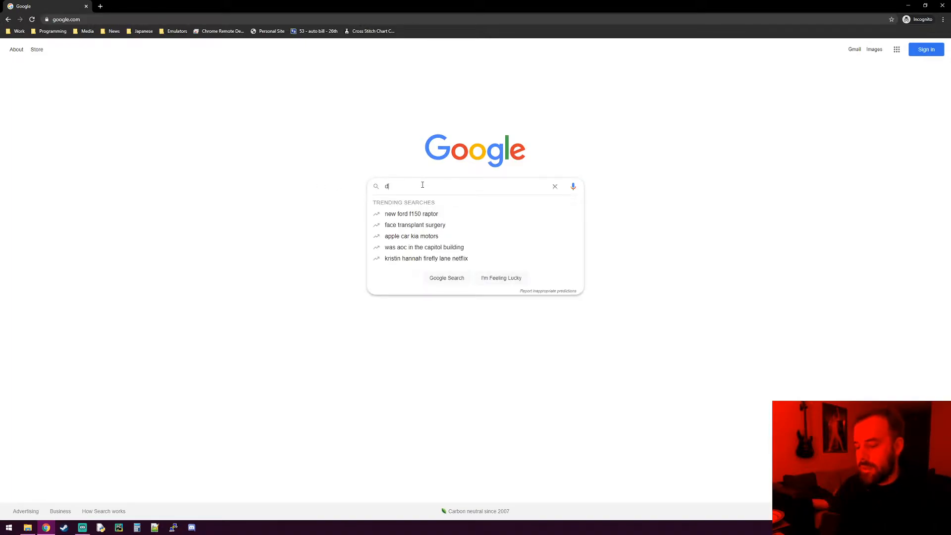
text(ownload virtualbox)
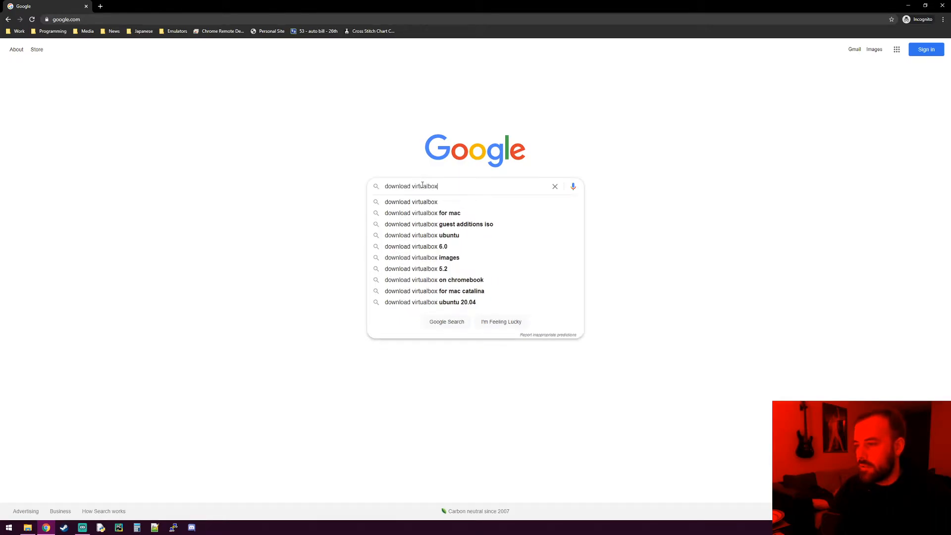
key(Return)
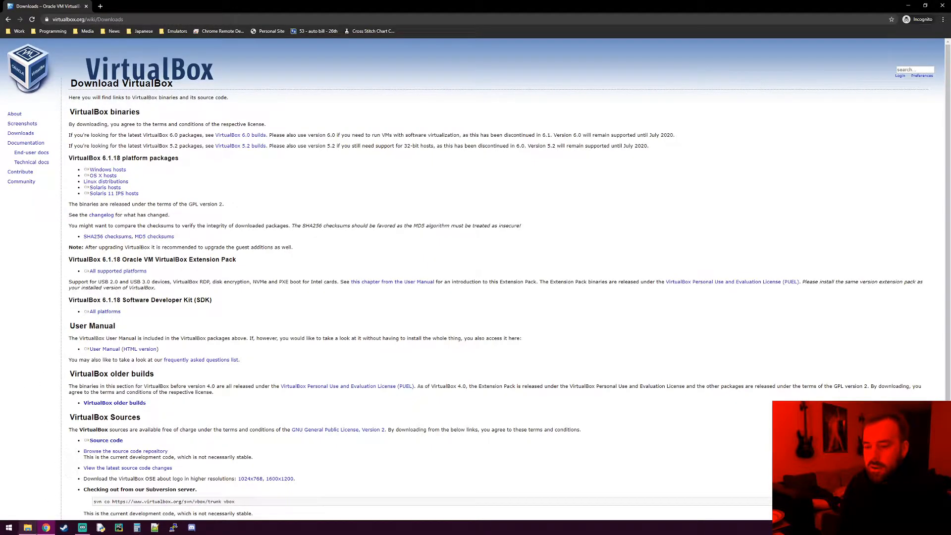
Run the VirtualBox 6.1.18 installer from the Desktop folder.
click(26, 529)
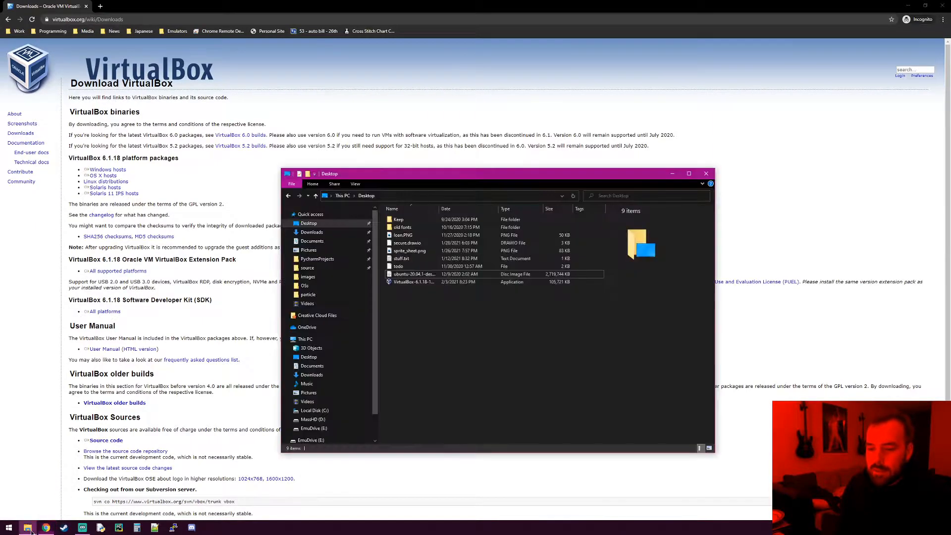
double_click(409, 282)
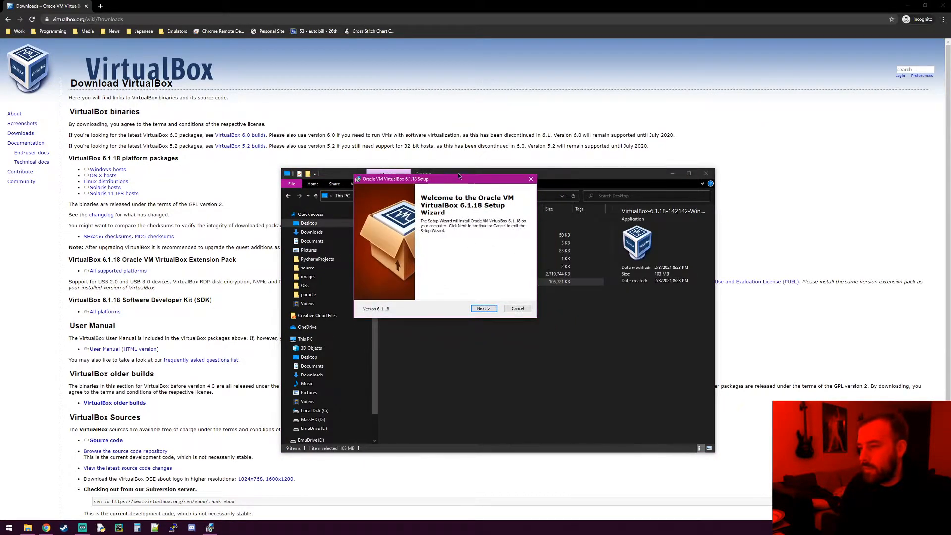
drag(457, 177, 402, 162)
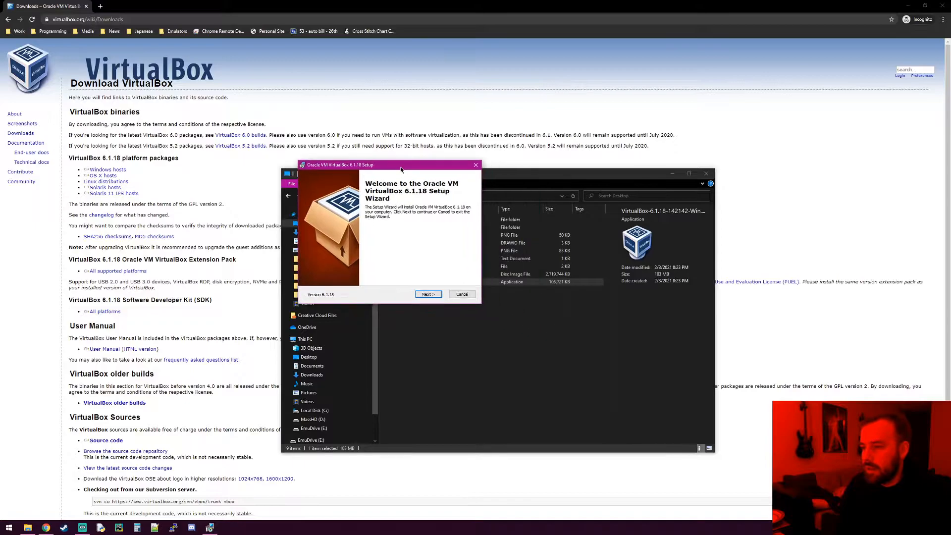
Install VirtualBox with only file association registration enabled, accept the network interface reset, and start the program after installation.
click(428, 295)
click(427, 295)
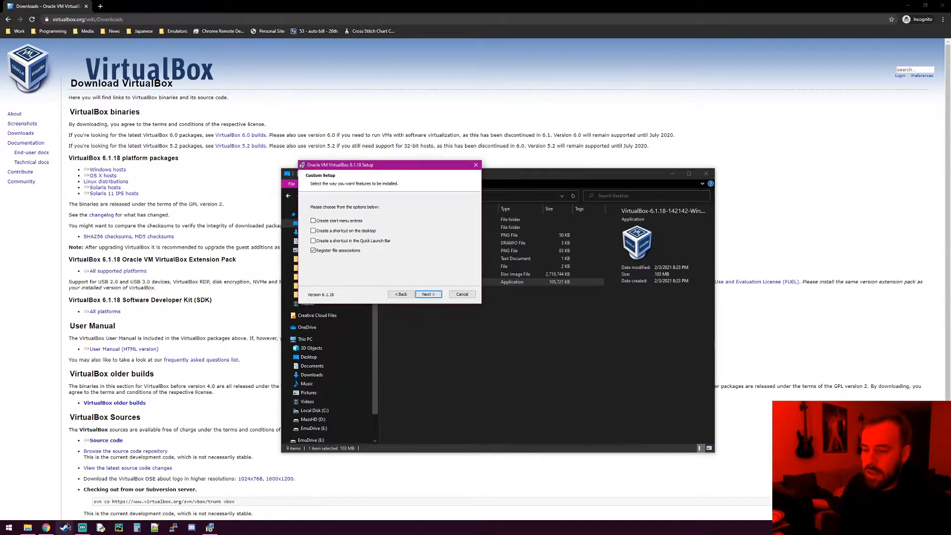
click(419, 295)
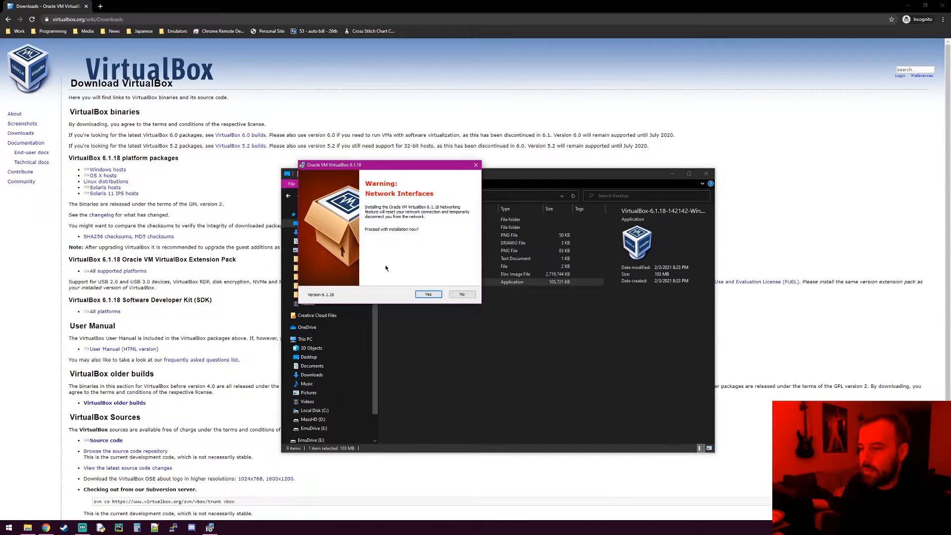
click(428, 296)
click(427, 295)
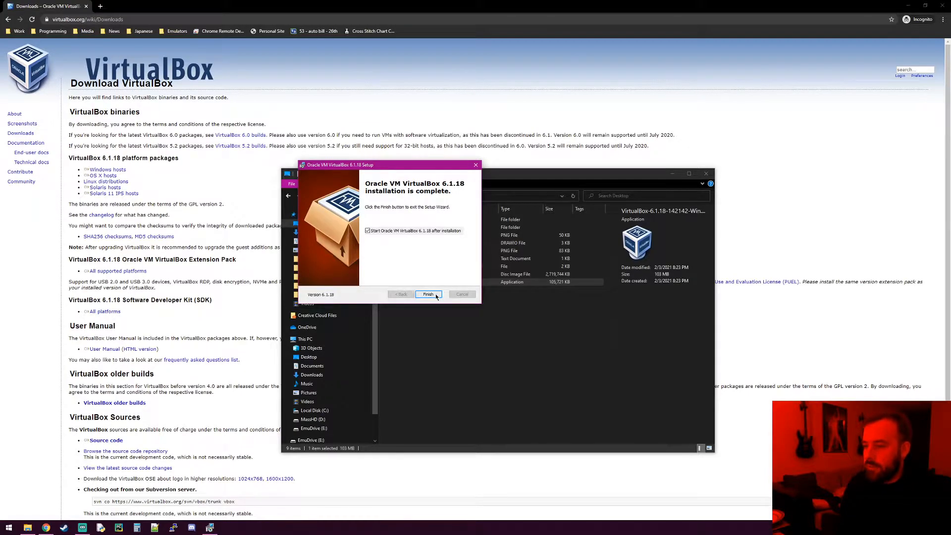
click(427, 294)
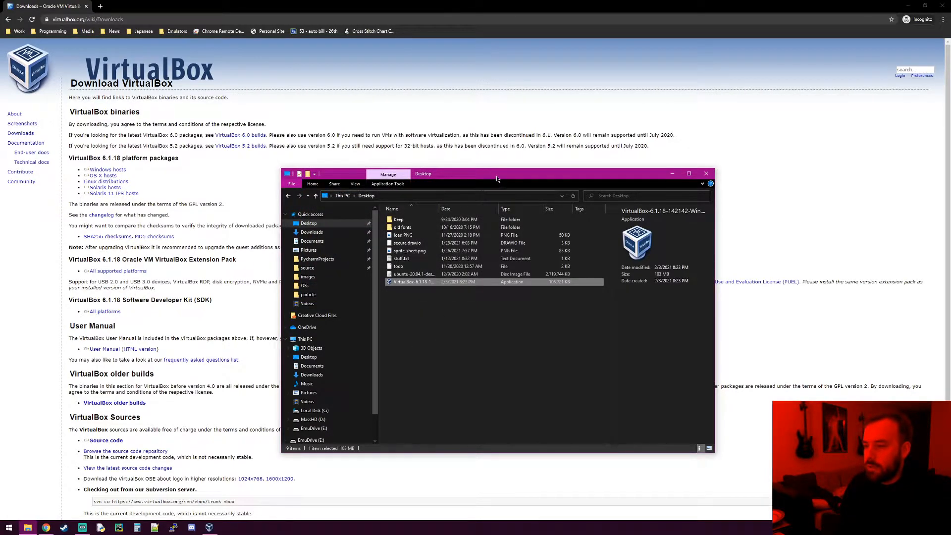
drag(497, 157, 344, 159)
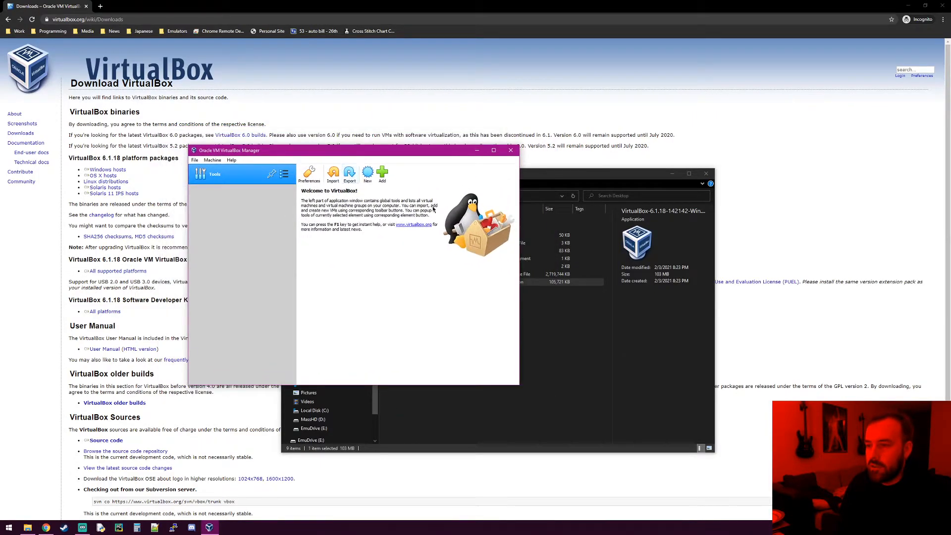
Start creating a new virtual machine and name it ubuper01.
click(368, 174)
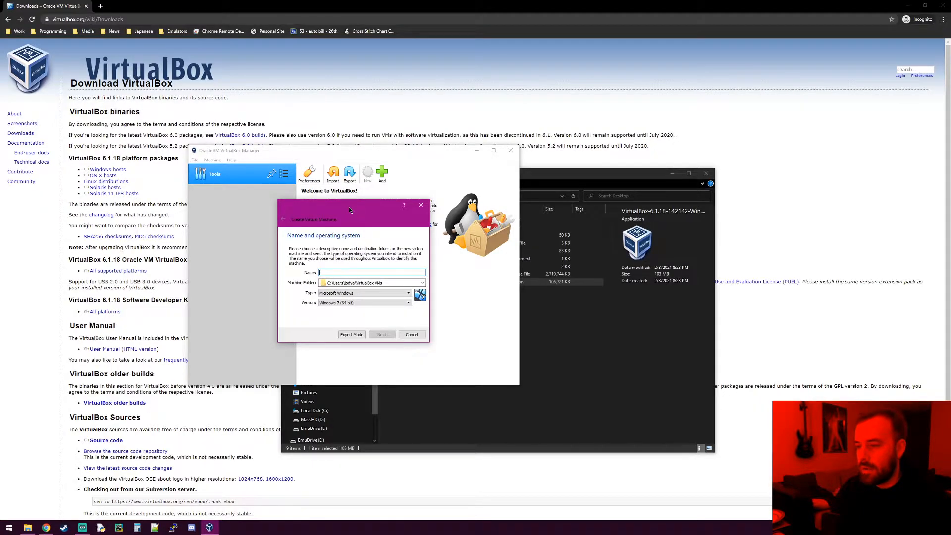
text(ubuper01)
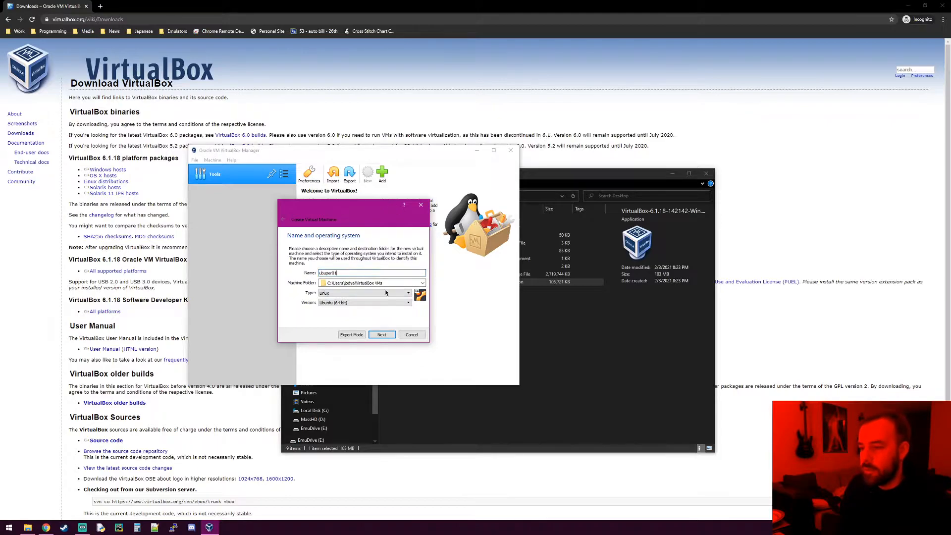
Examine the new machine's name together with the operating system type and version choices.
double_click(321, 273)
click(338, 273)
double_click(334, 274)
click(343, 274)
double_click(347, 273)
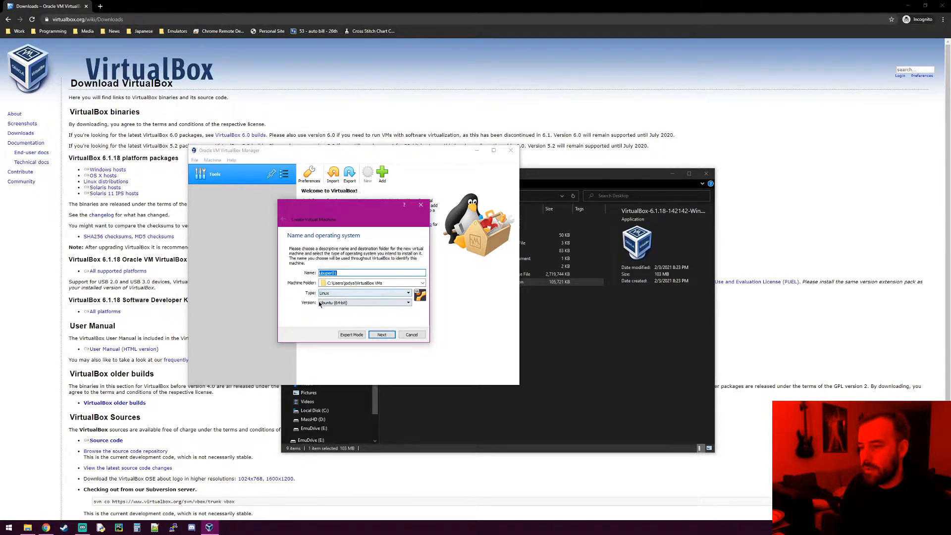
click(326, 294)
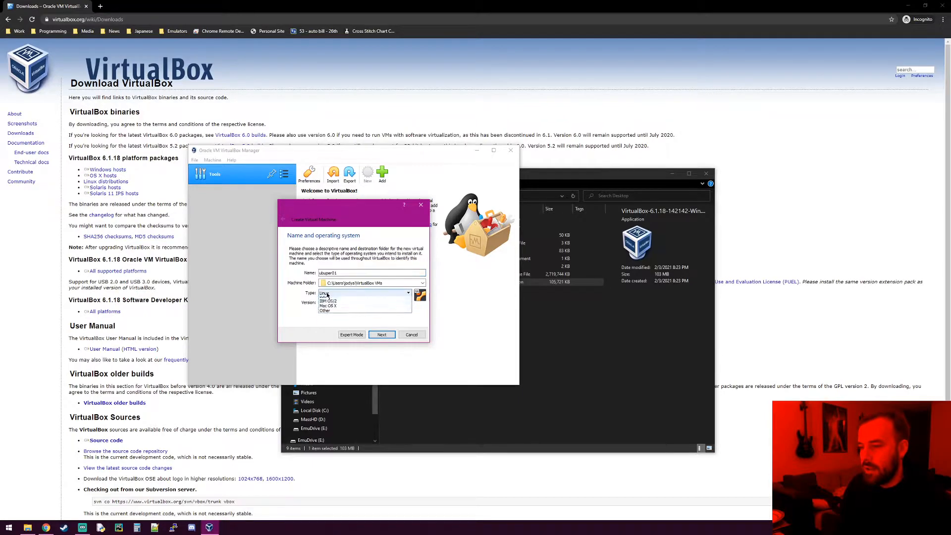
click(325, 294)
click(323, 273)
drag(325, 273, 318, 273)
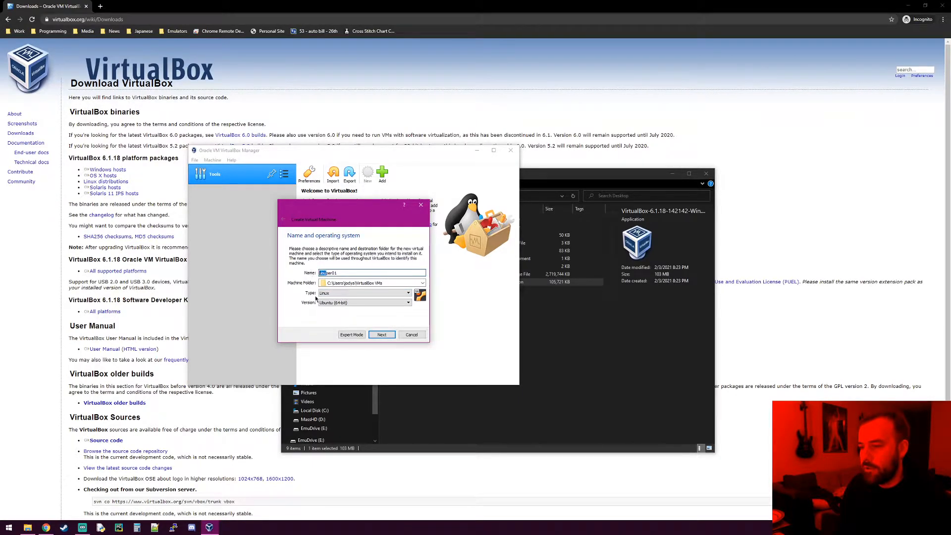
click(343, 293)
click(301, 297)
click(333, 303)
click(314, 311)
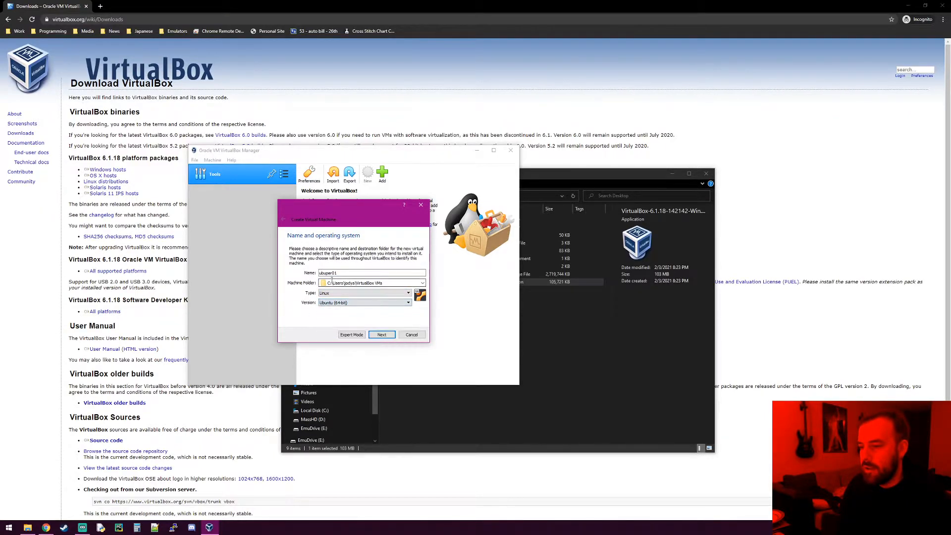
Try to continue creating the virtual machine under the name ubuper01.
click(379, 334)
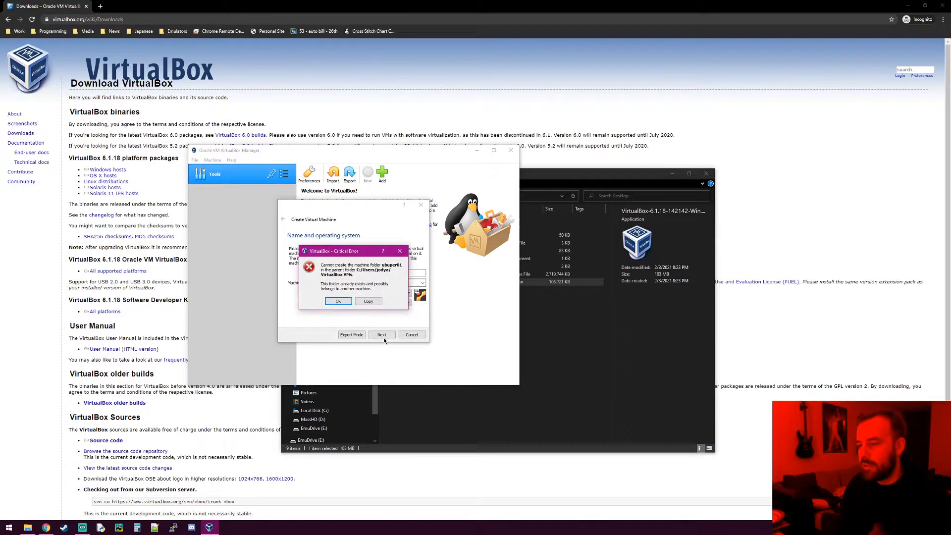
click(339, 302)
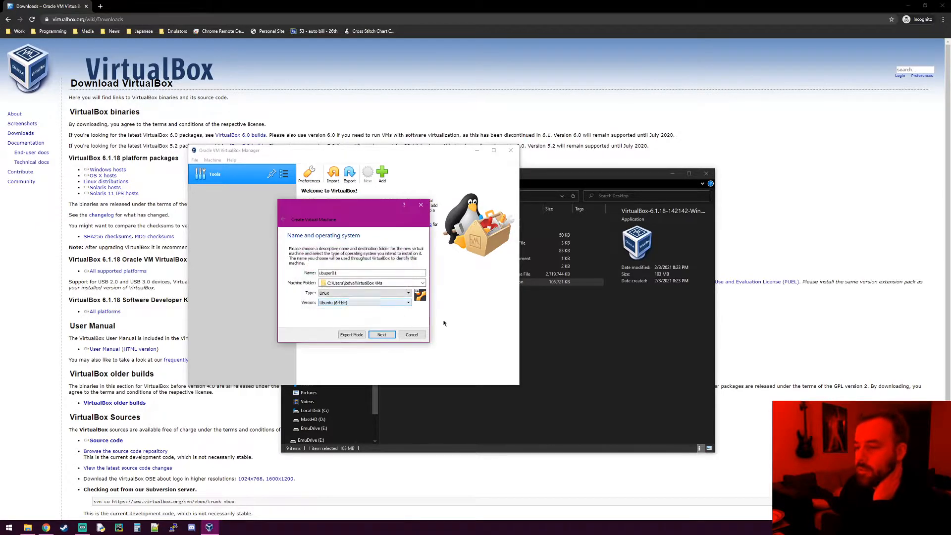
click(380, 336)
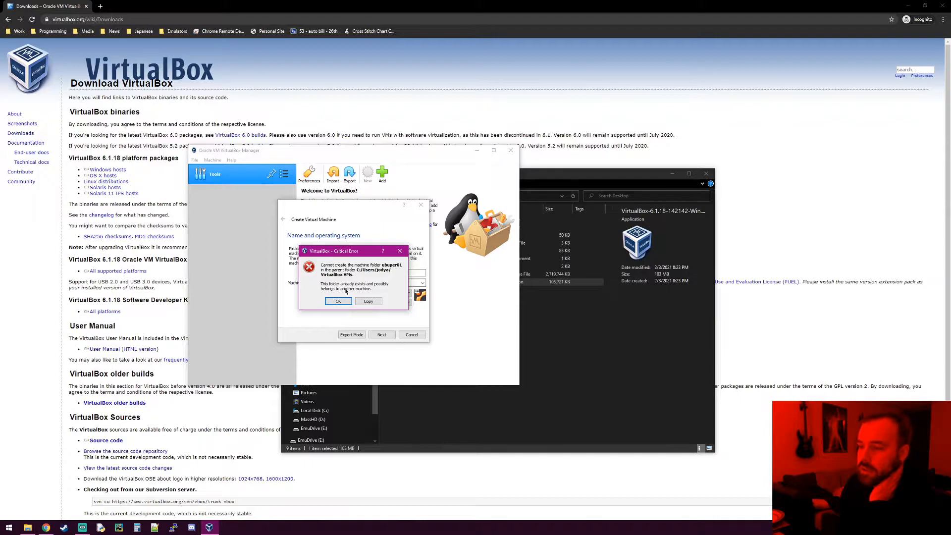
click(544, 325)
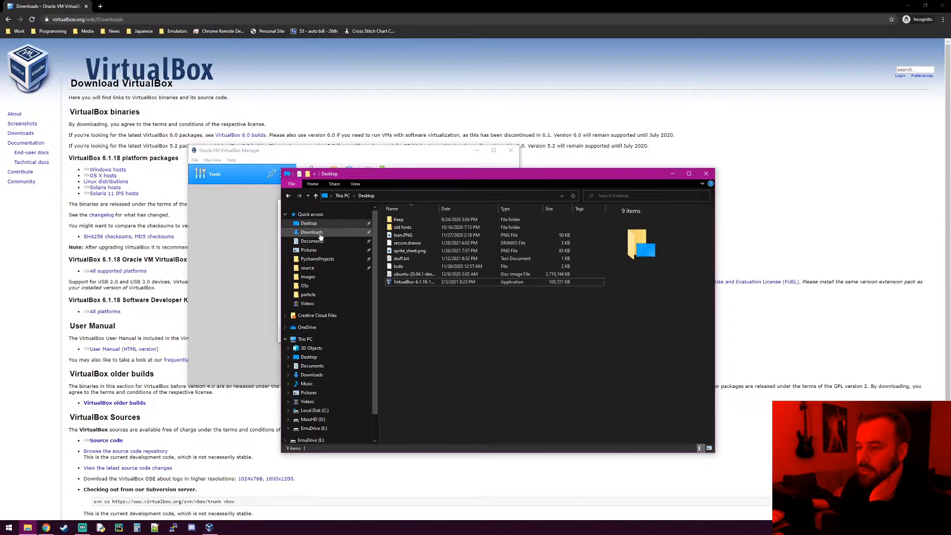
click(239, 217)
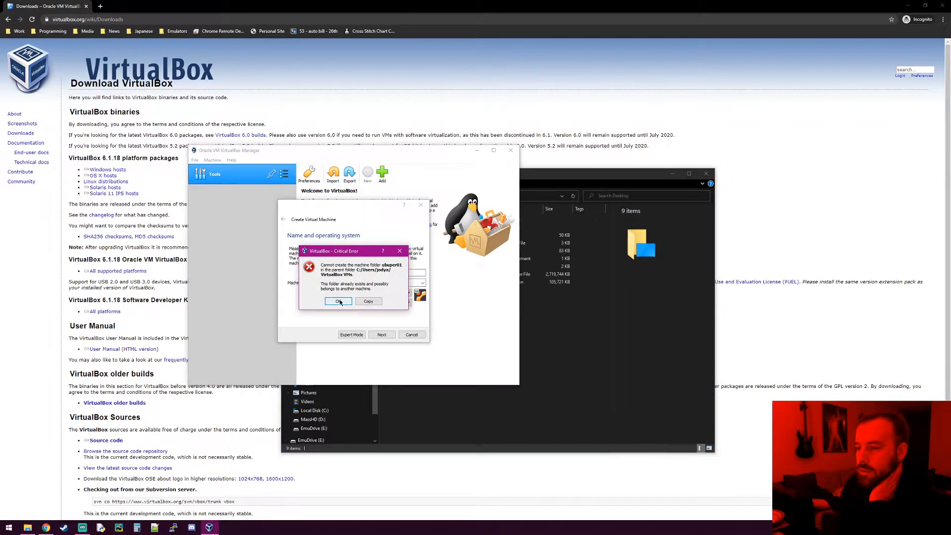
click(337, 302)
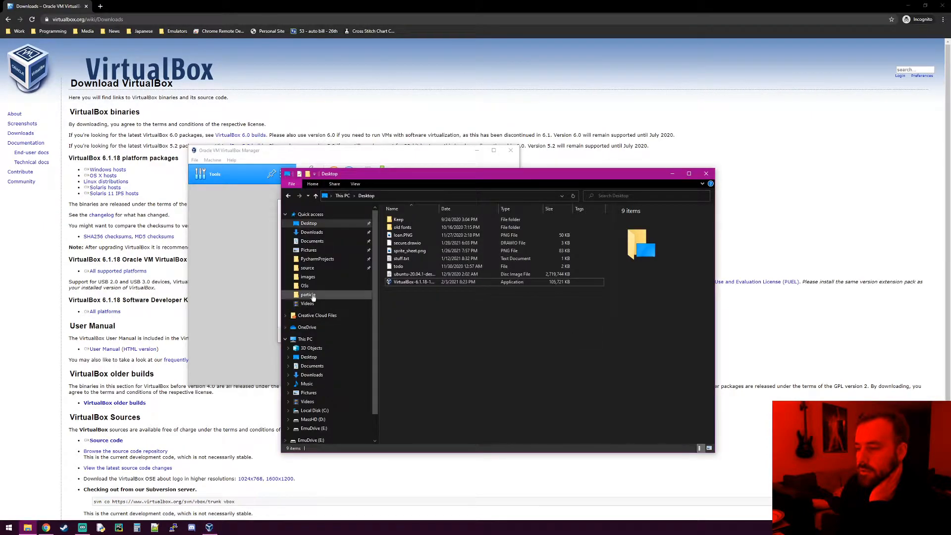
Delete the existing ubuper01 folder from VirtualBox VMs in the user's home folder on drive C and close the file window.
click(306, 340)
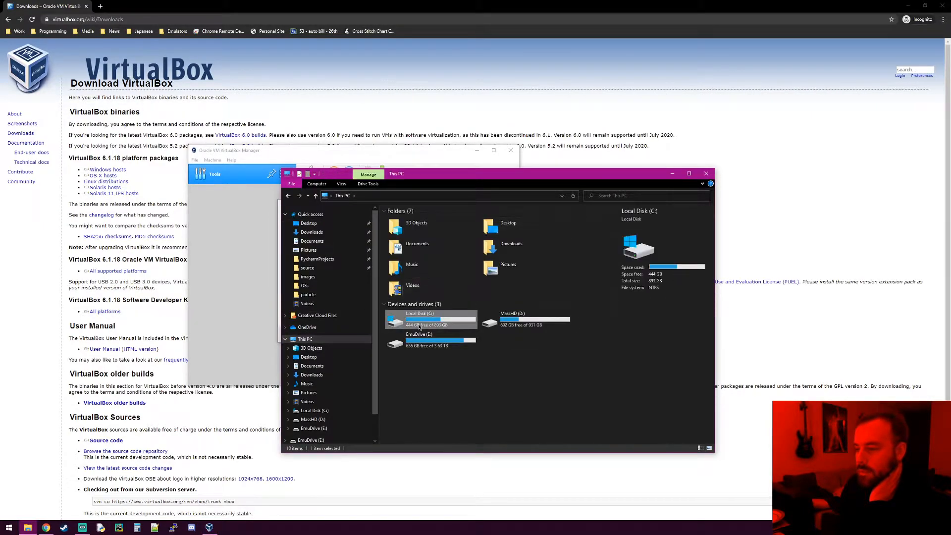
double_click(416, 320)
click(396, 268)
double_click(396, 268)
double_click(399, 220)
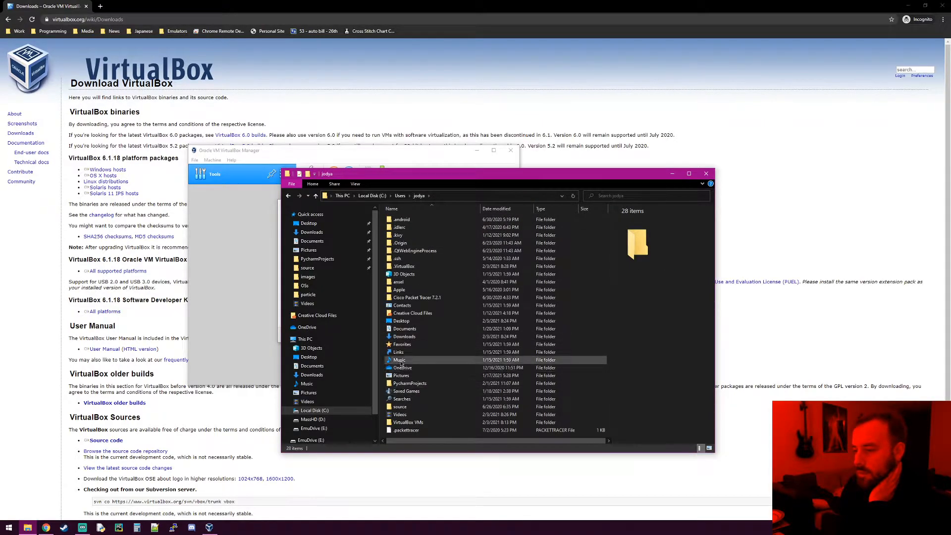
double_click(404, 422)
click(404, 228)
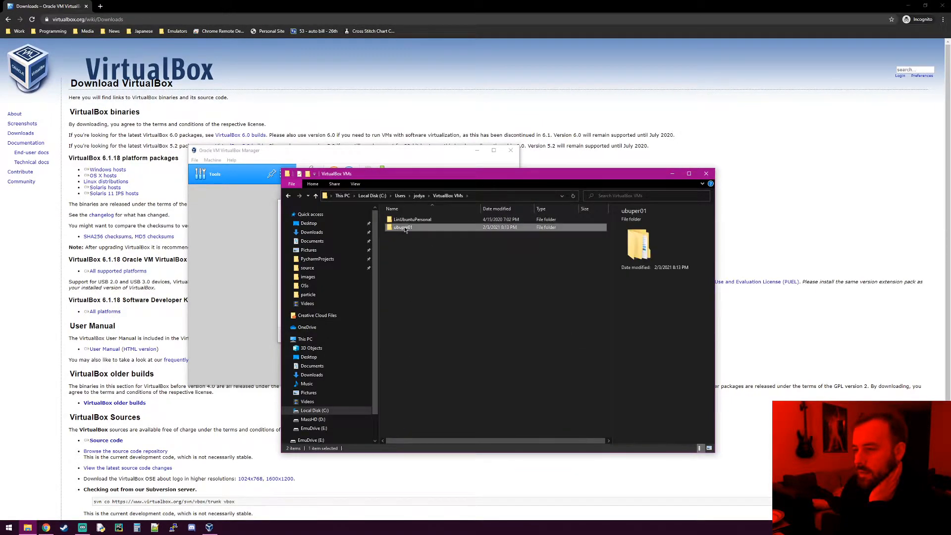
key(Delete)
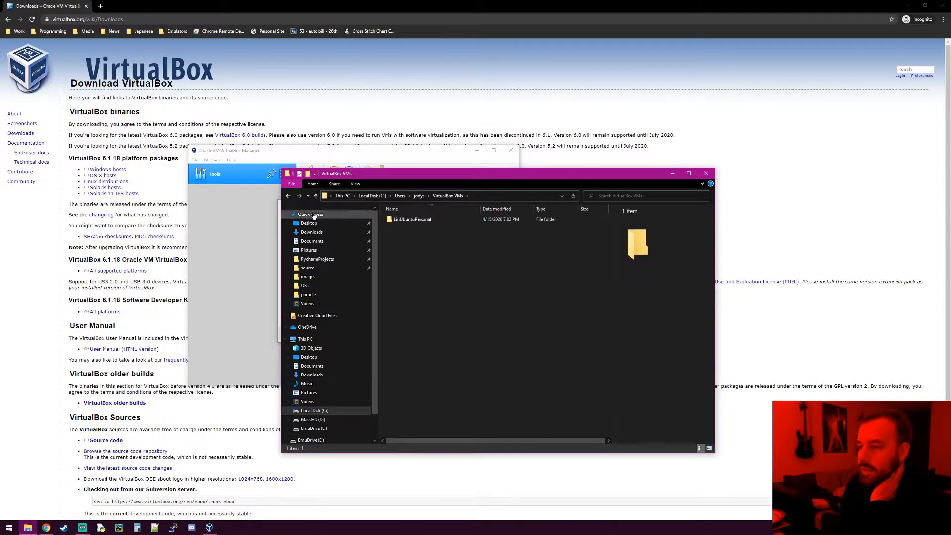
click(705, 173)
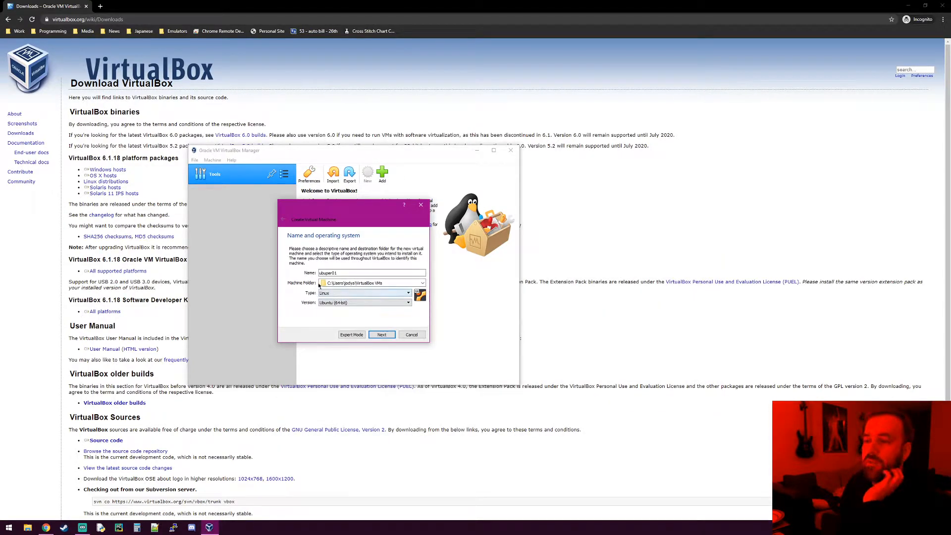
Accept the name ubuper01 with type Linux and version Ubuntu (64-bit), and allocate 4096 MB of memory to the machine.
double_click(366, 274)
click(366, 274)
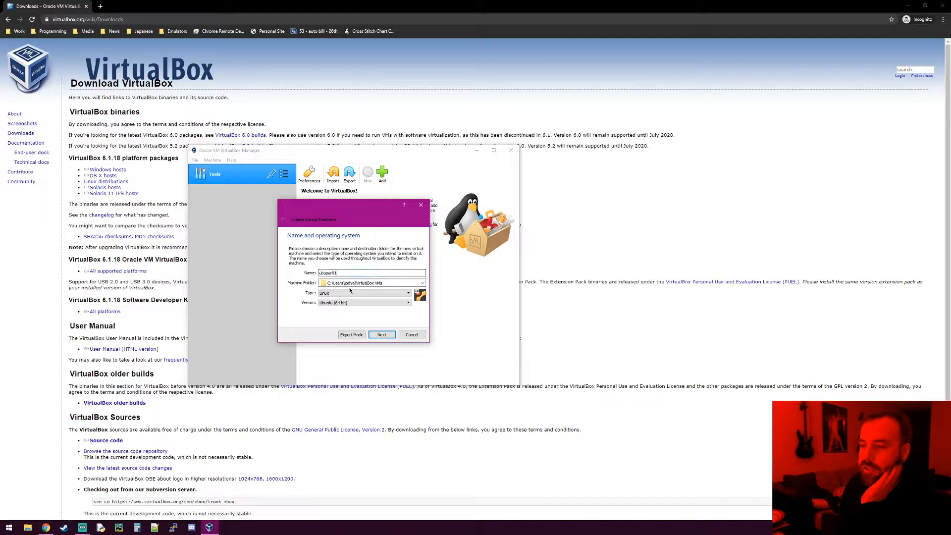
click(382, 337)
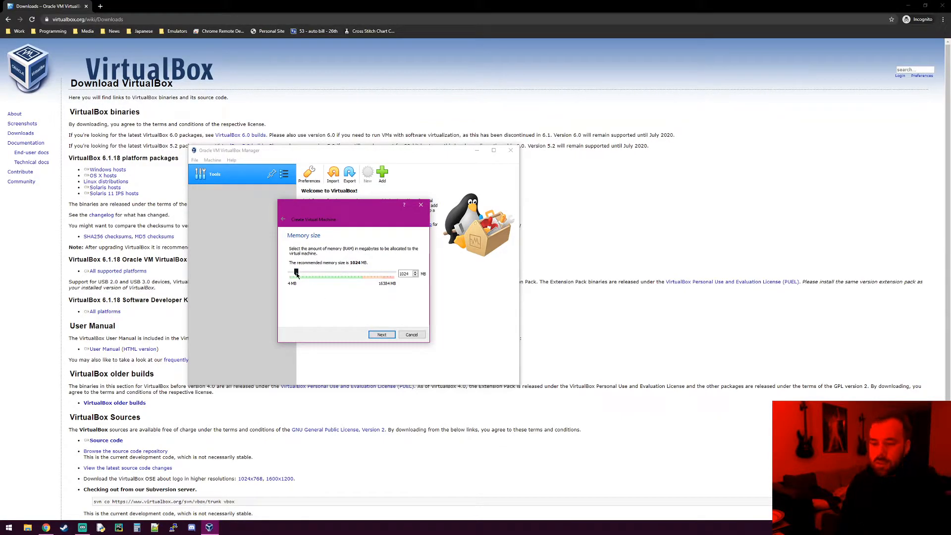
drag(296, 274, 316, 275)
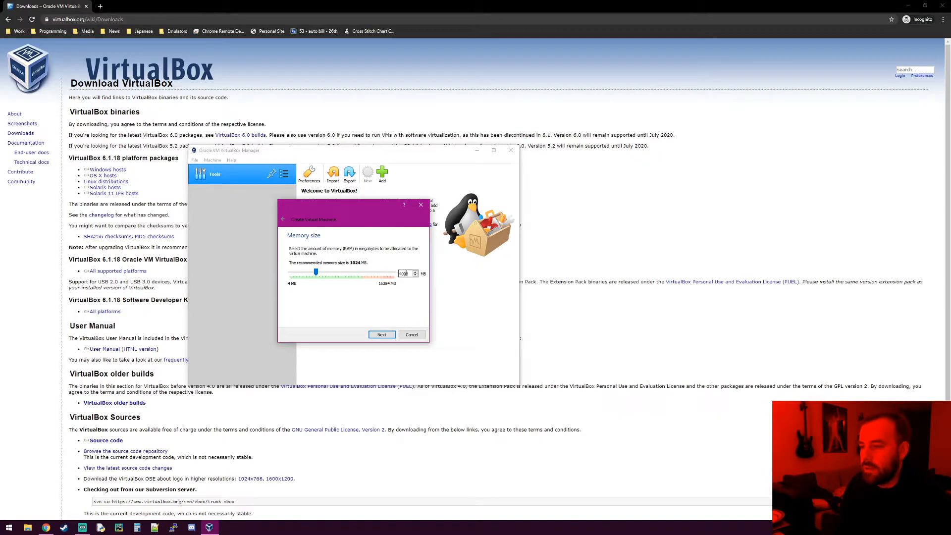
click(380, 335)
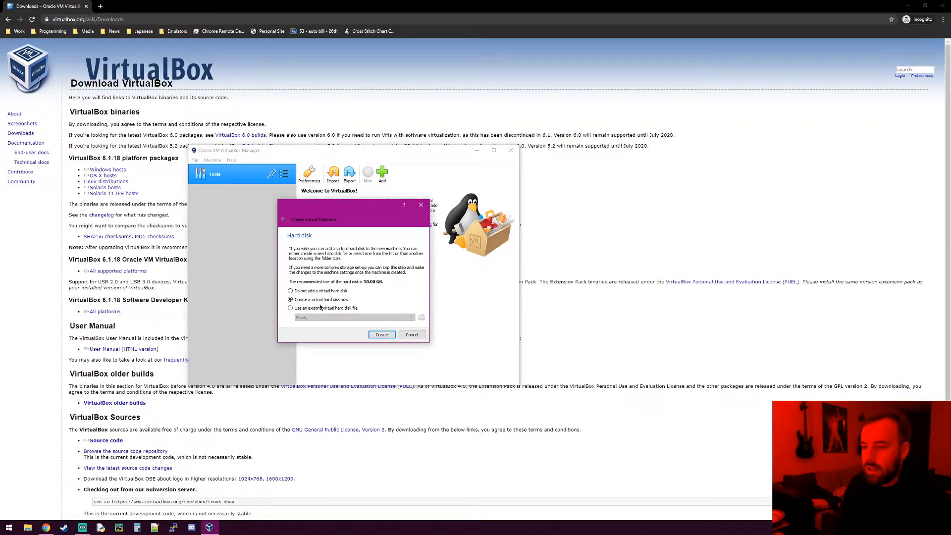
Create a new VDI virtual hard disk for the machine with fixed-size storage and a size of 50 GB.
click(381, 334)
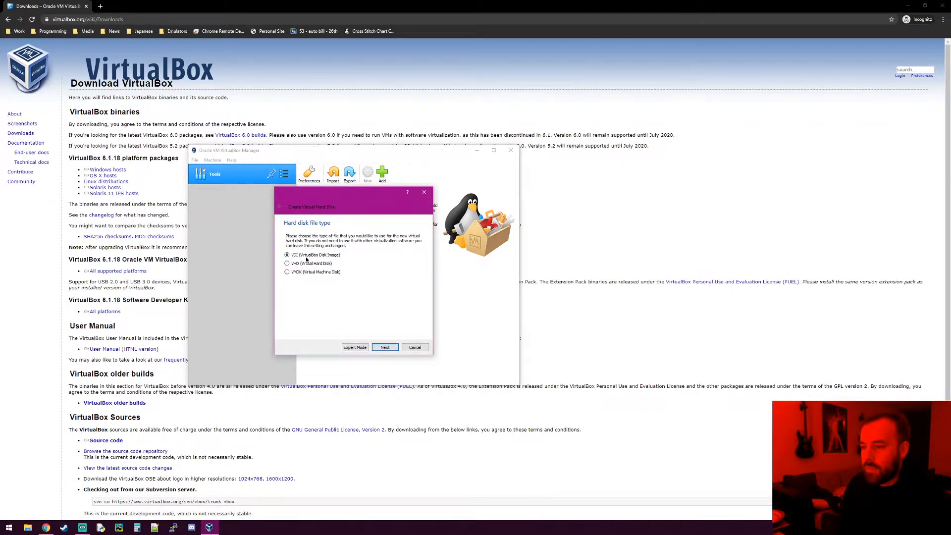
click(385, 347)
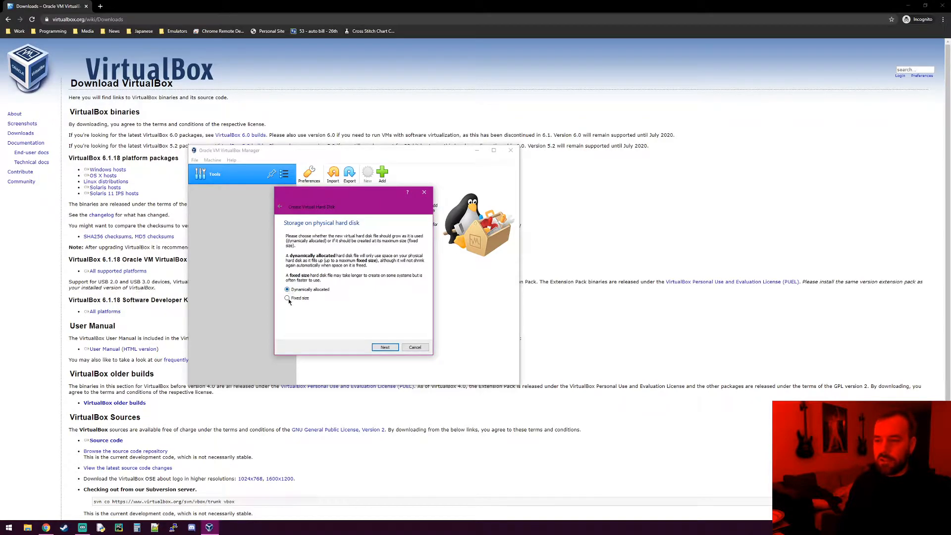
click(384, 347)
drag(405, 277, 451, 274)
text(50 GB)
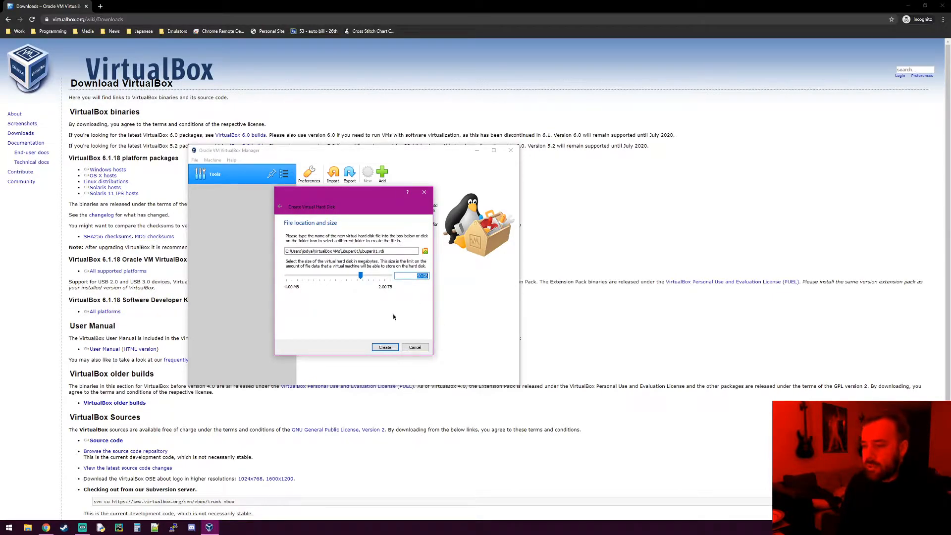
click(428, 276)
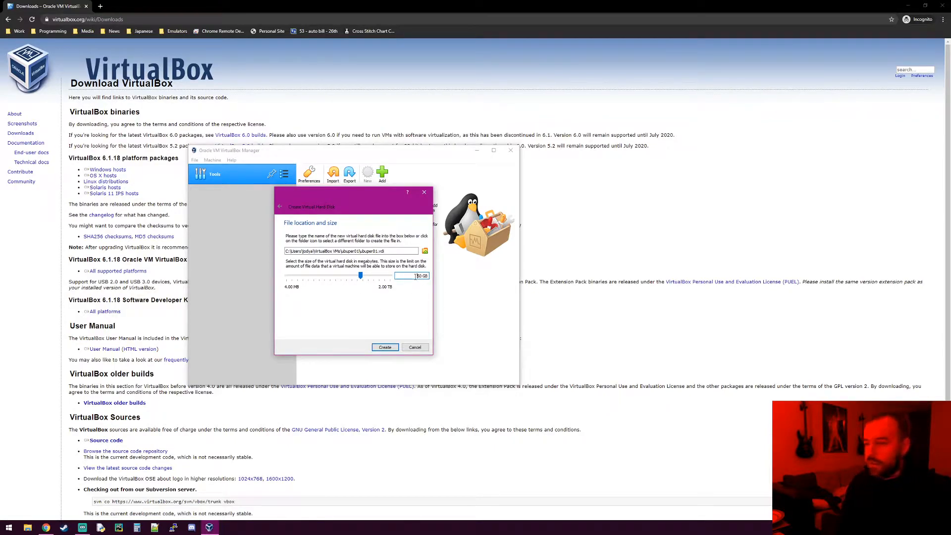
click(385, 348)
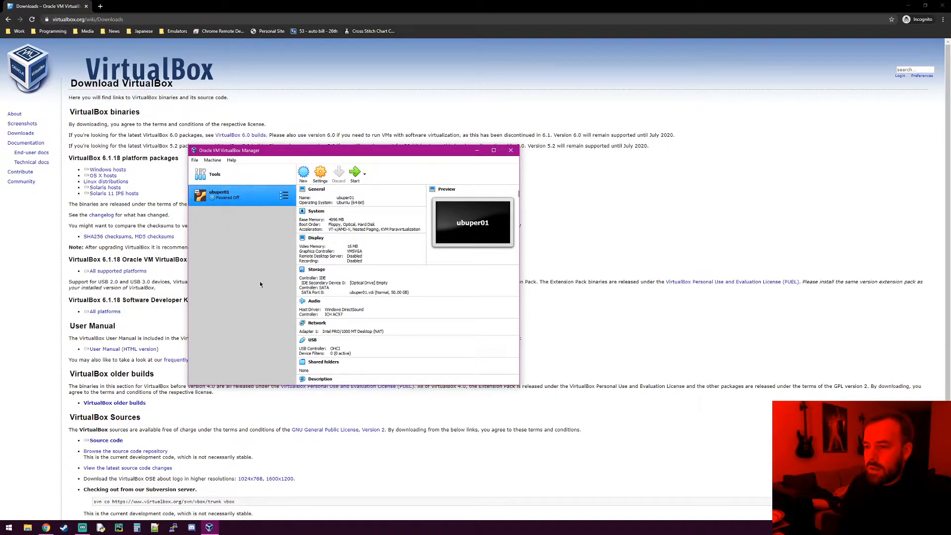
Open the ubuper01 folder inside VirtualBox VMs in the user's home folder on drive C.
click(27, 528)
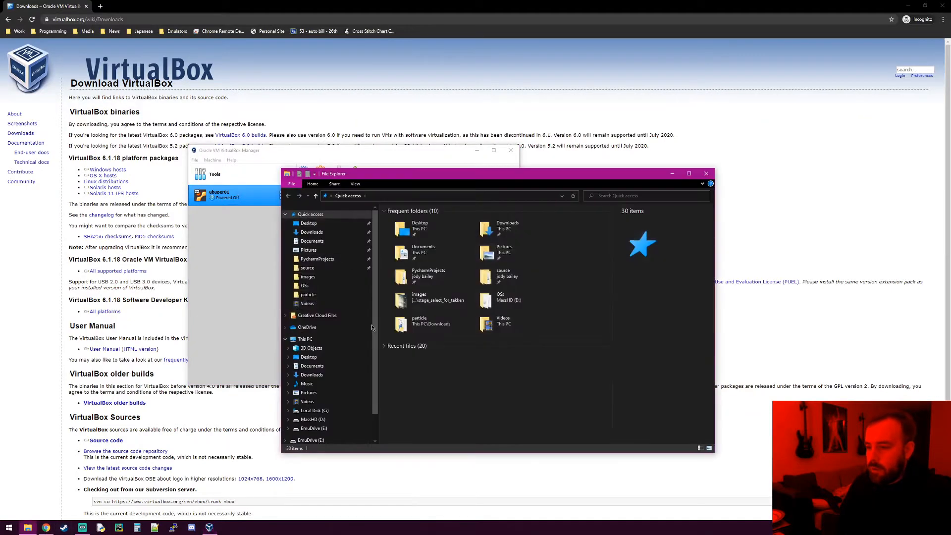
click(304, 338)
double_click(424, 320)
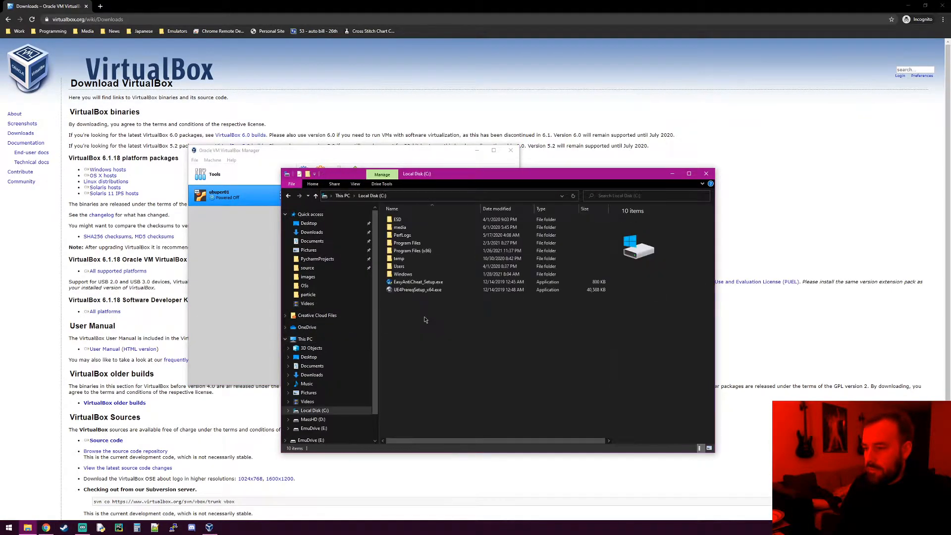
double_click(400, 266)
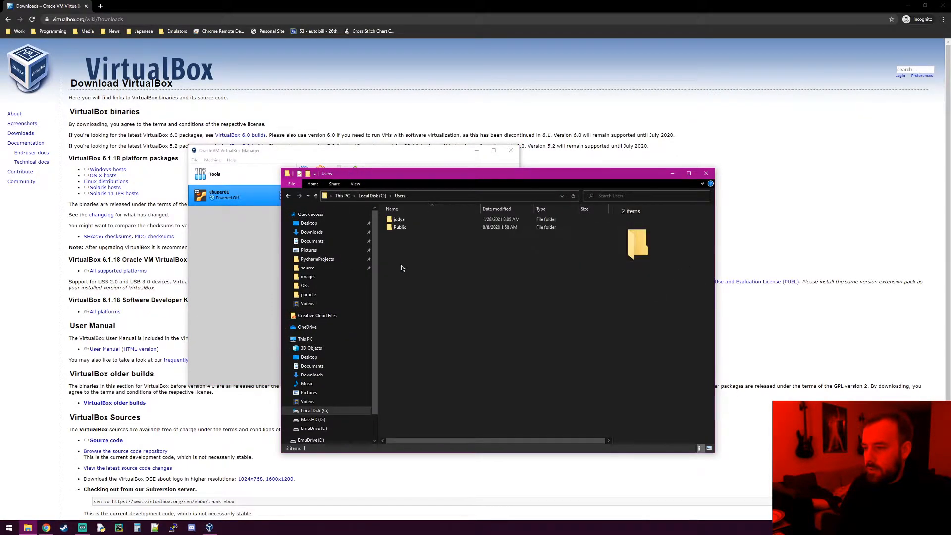
double_click(400, 221)
double_click(410, 428)
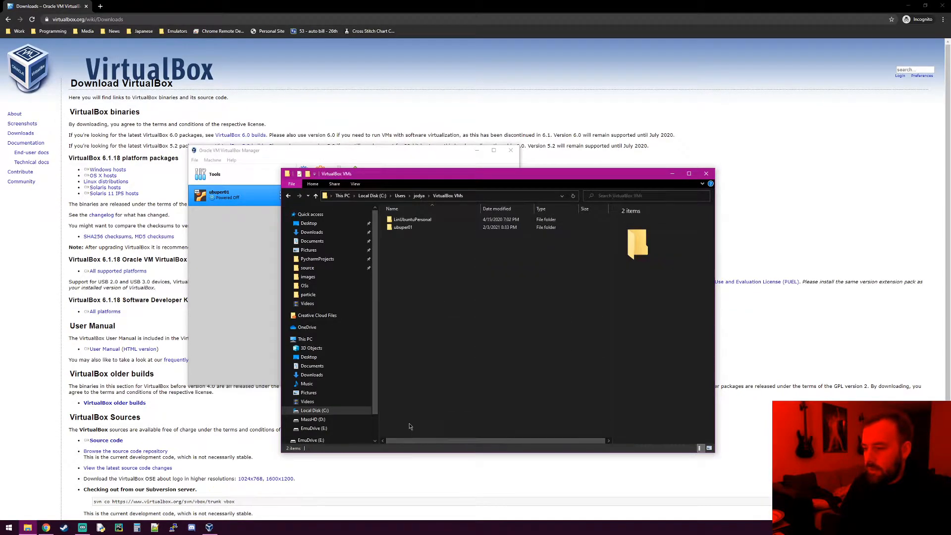
click(396, 230)
double_click(396, 230)
Examine the machine's files, especially the size of ubuper01.vdi, and close the file window.
drag(410, 297, 423, 220)
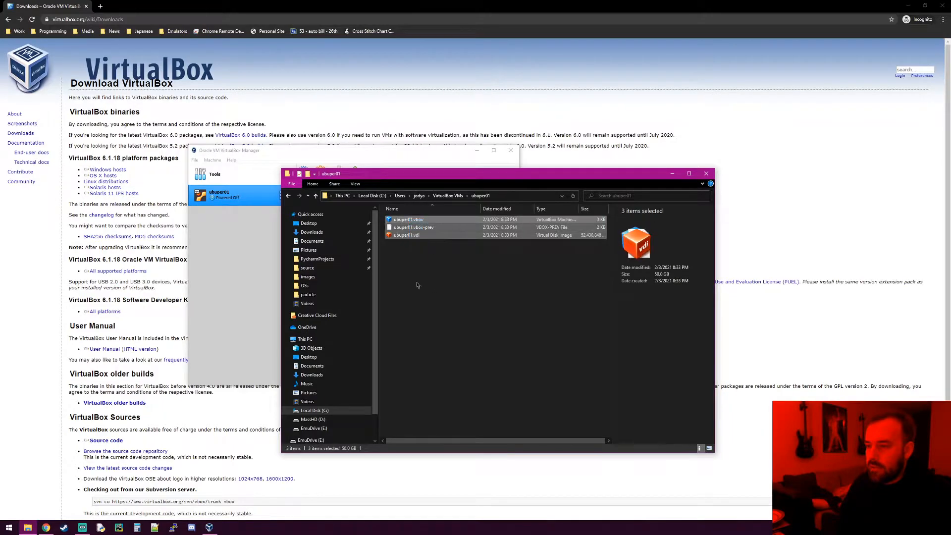
click(418, 274)
click(415, 235)
click(411, 257)
click(414, 236)
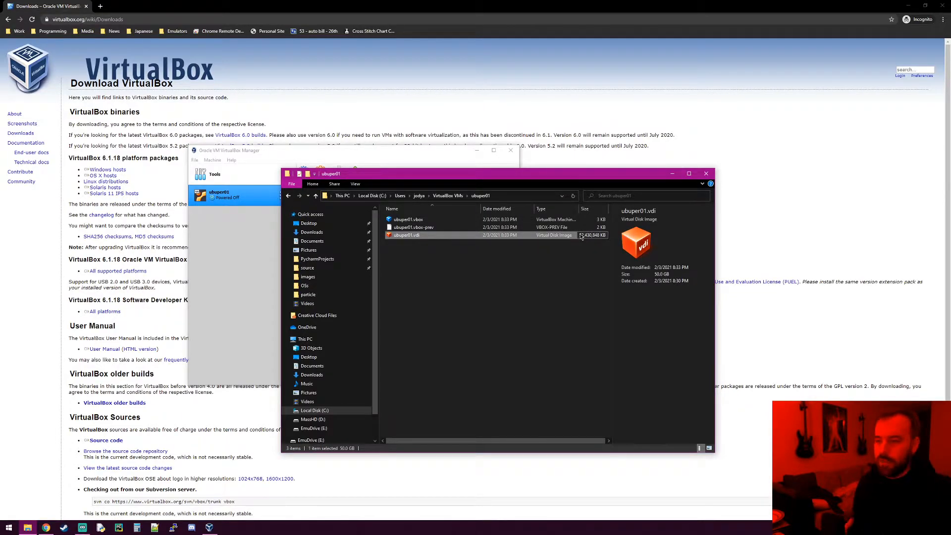
click(465, 248)
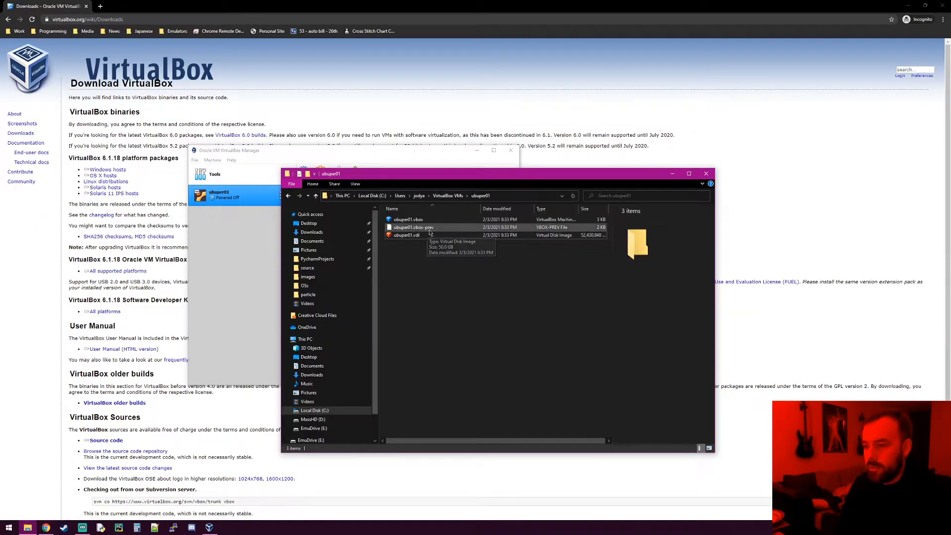
click(704, 174)
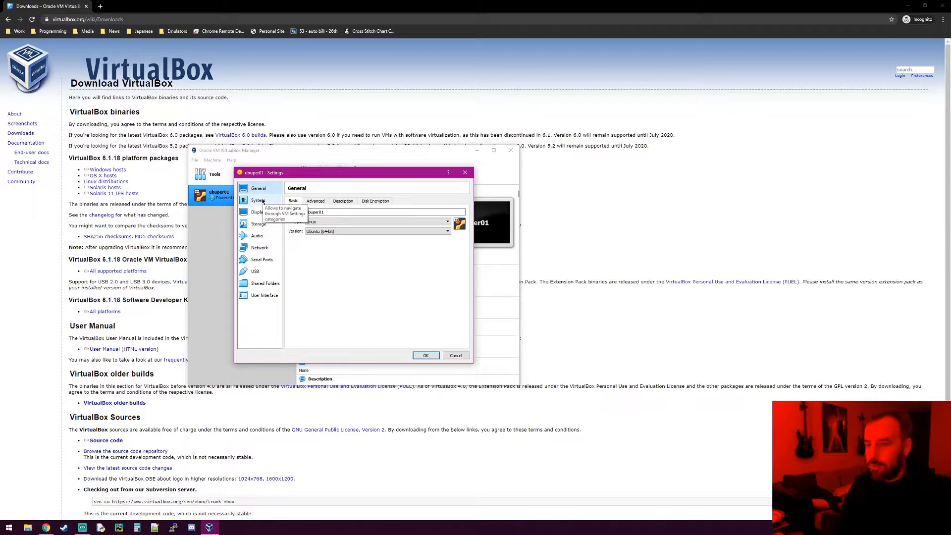
Set the number of processors to 2 in ubuper01's system settings and check the acceleration options.
click(264, 202)
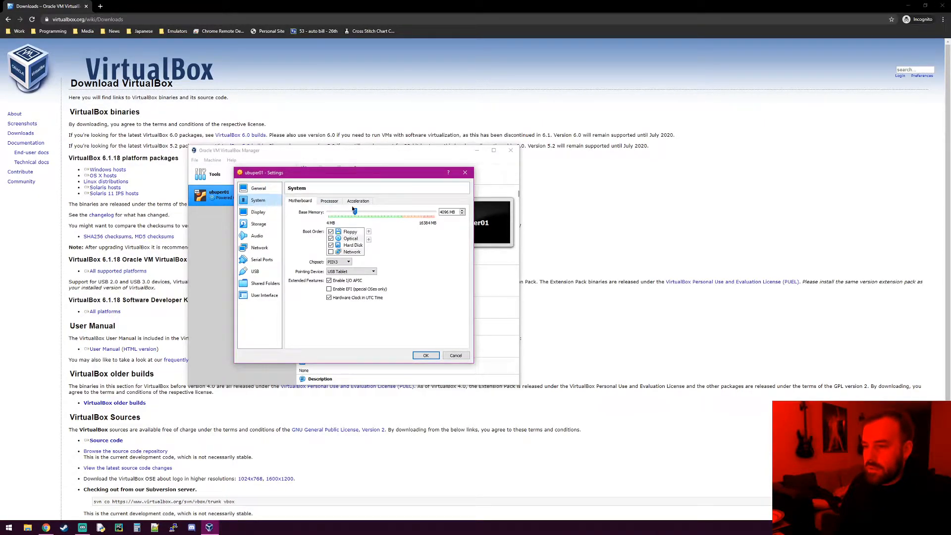
click(330, 201)
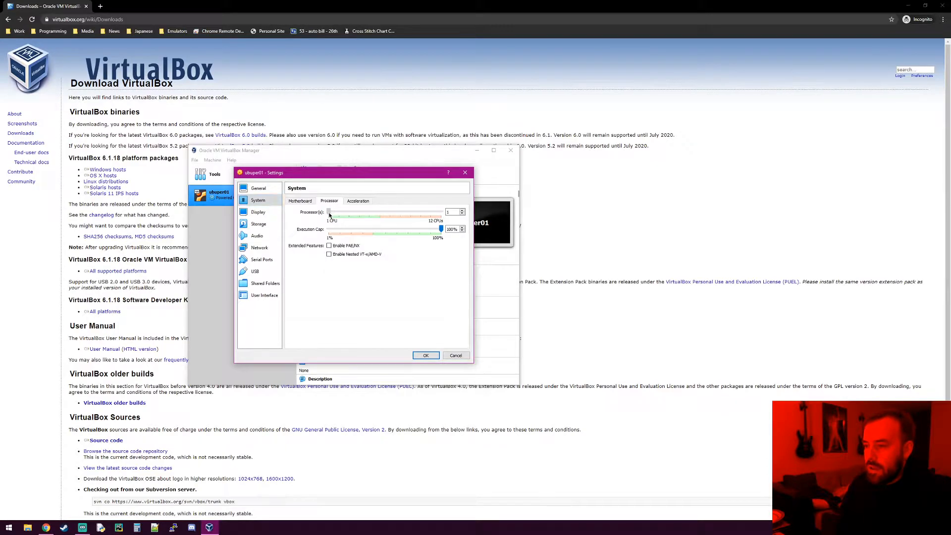
drag(349, 212, 339, 212)
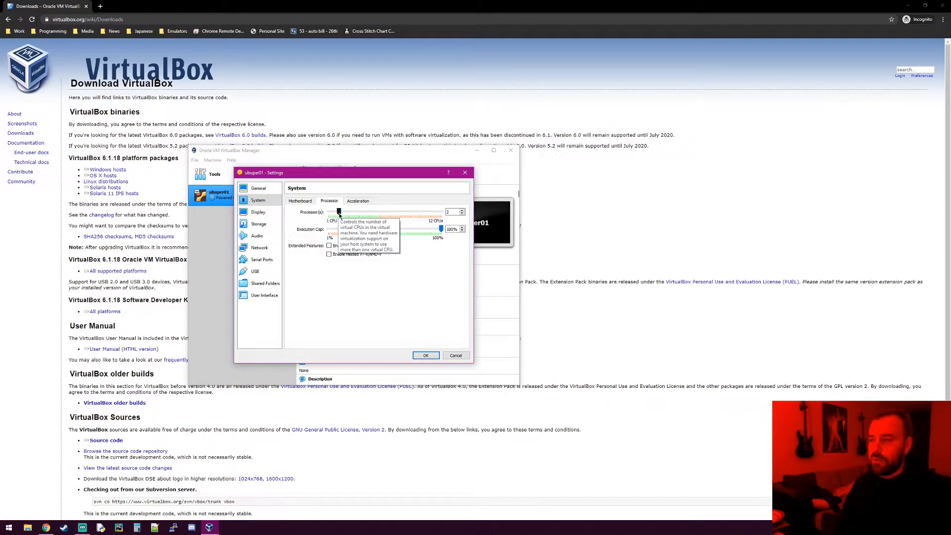
mouse_move(345, 211)
mouse_down()
mouse_move(419, 211)
mouse_move(349, 213)
mouse_up()
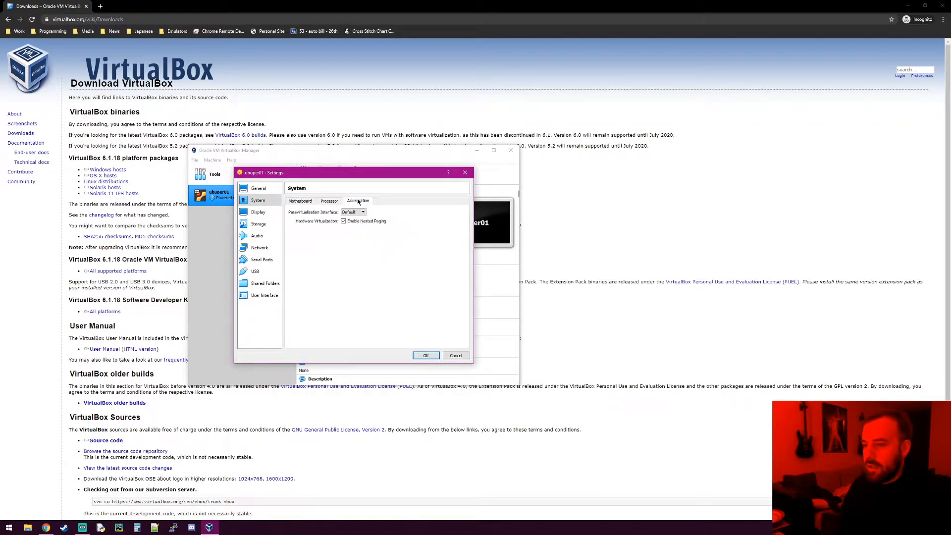
click(309, 203)
Set ubuper01's video memory to 128 MB in the display settings and keep the monitor count at 1.
click(259, 213)
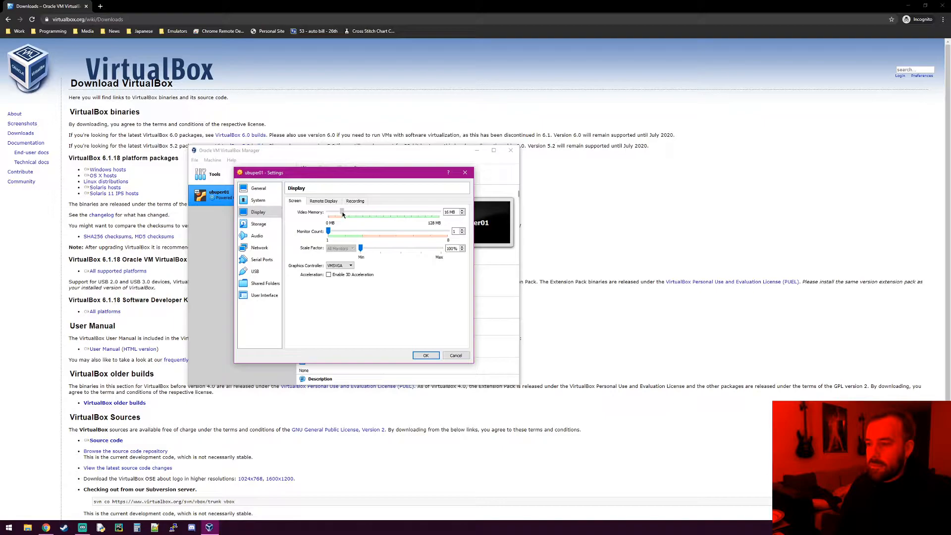
drag(450, 212, 364, 213)
mouse_move(439, 212)
mouse_down()
mouse_move(323, 209)
mouse_move(462, 212)
mouse_move(446, 212)
mouse_up()
mouse_move(327, 233)
mouse_down()
mouse_move(369, 231)
mouse_move(328, 232)
mouse_up()
Review the storage, audio, network, serial port, USB and system settings, and save ubuper01's configuration.
click(256, 226)
click(257, 235)
click(259, 248)
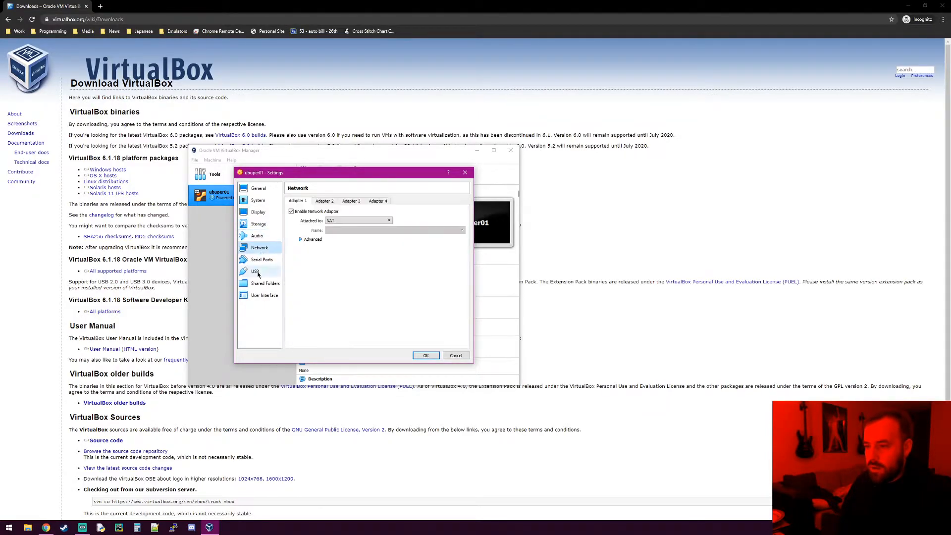
click(259, 261)
click(255, 271)
click(259, 248)
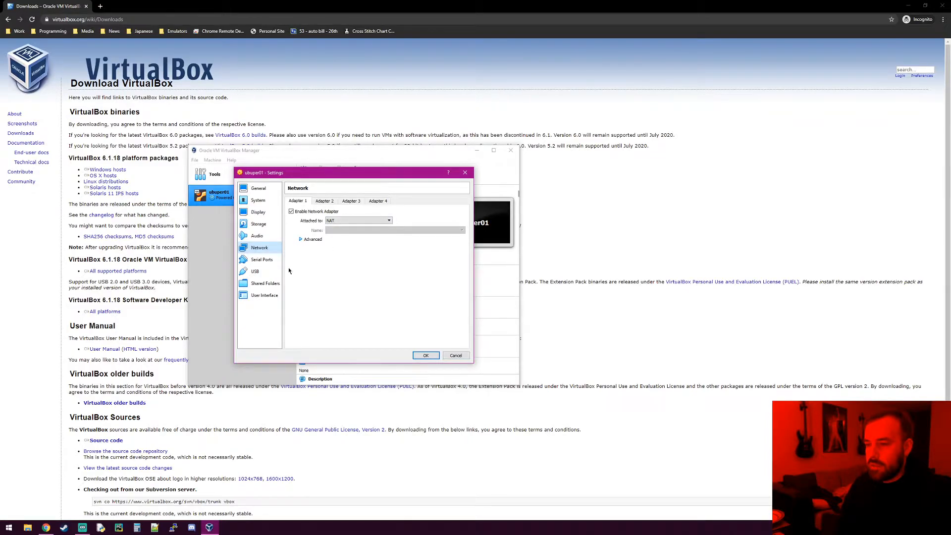
click(255, 271)
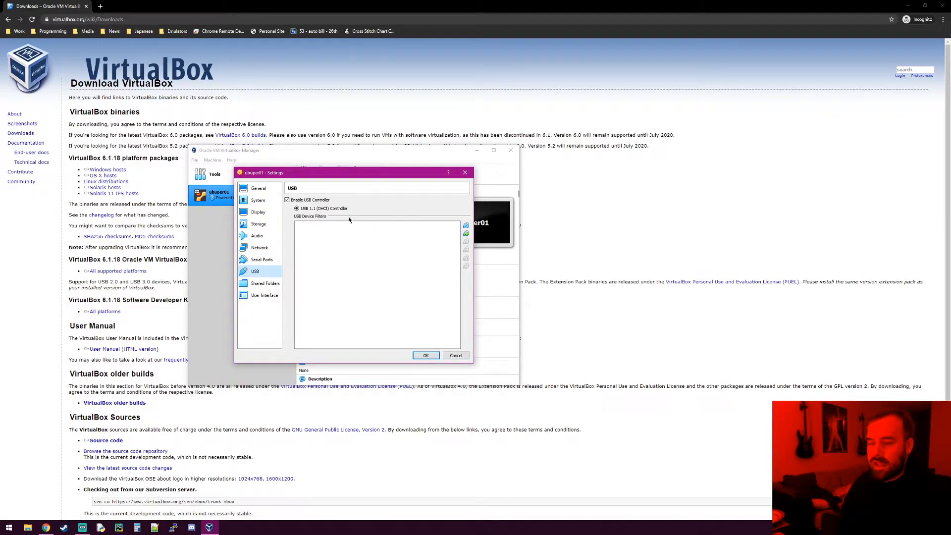
click(259, 248)
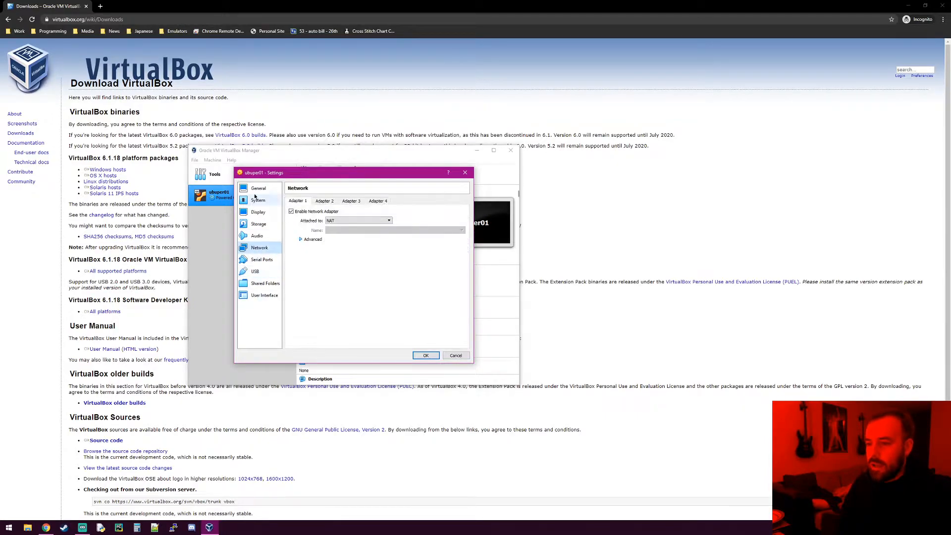
click(258, 211)
click(260, 203)
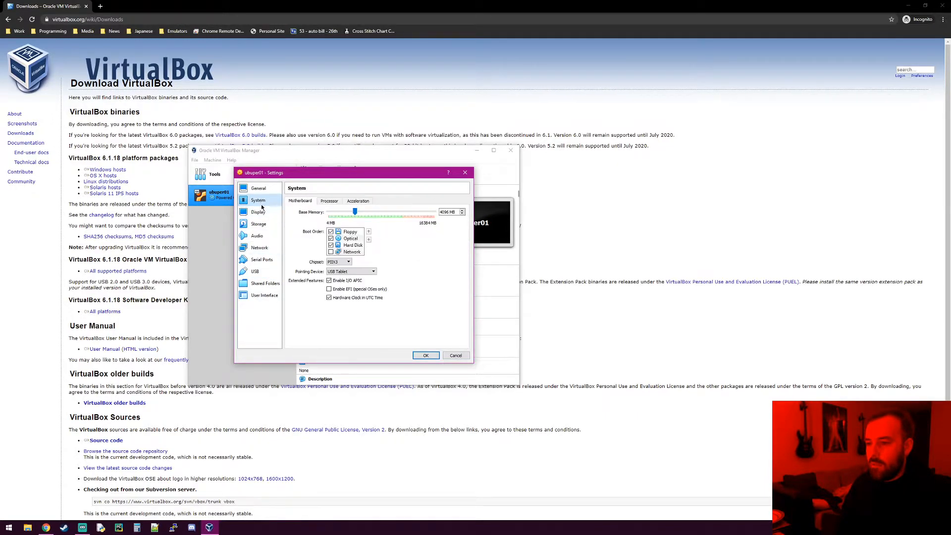
click(425, 356)
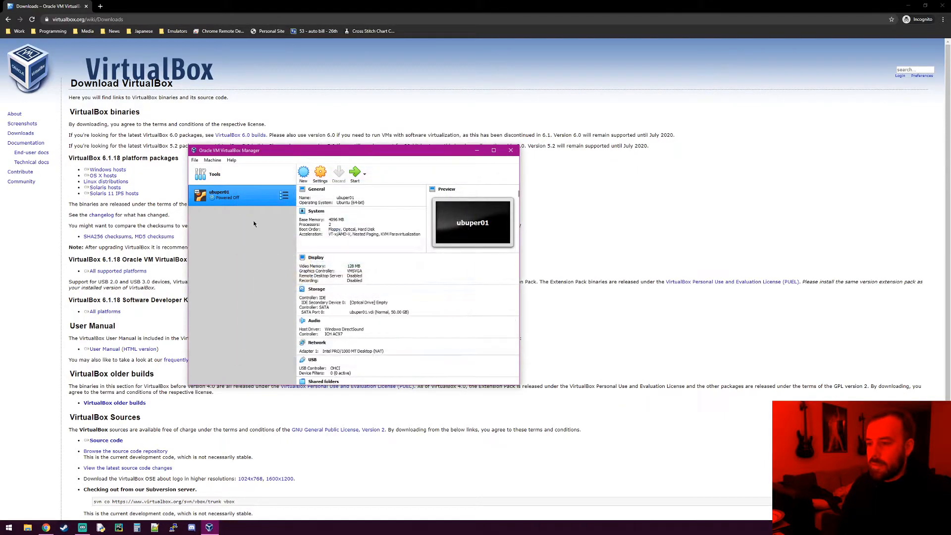
Start ubuper01 and begin adding a virtual optical disk file for its start-up disk.
click(354, 179)
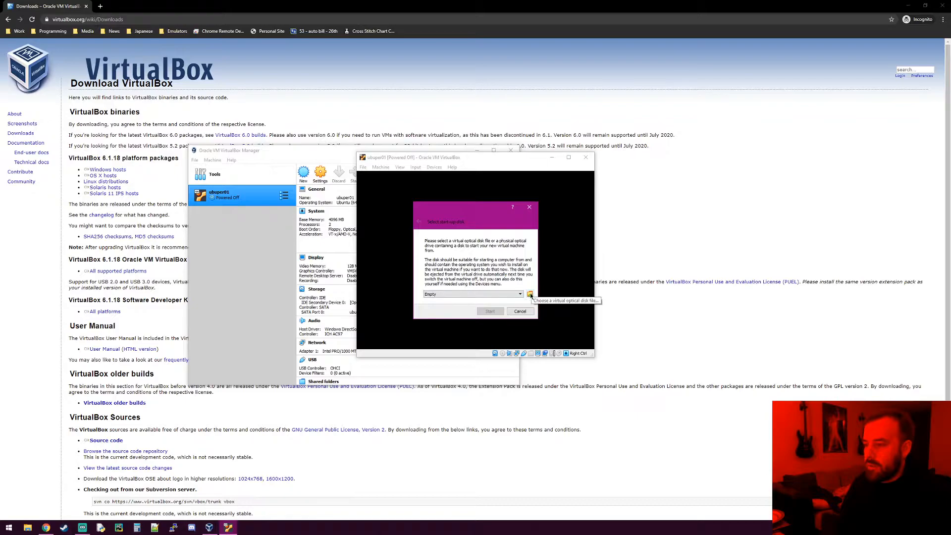
click(529, 295)
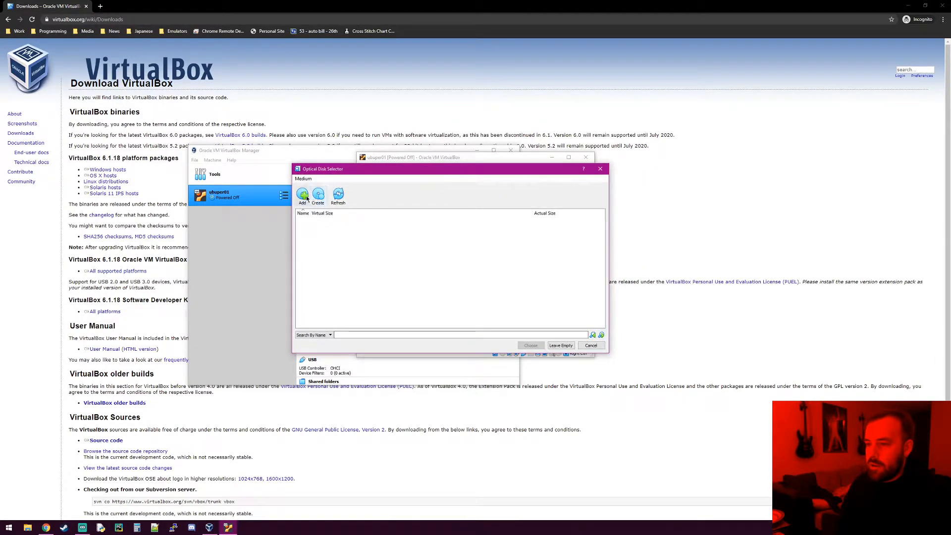
click(303, 195)
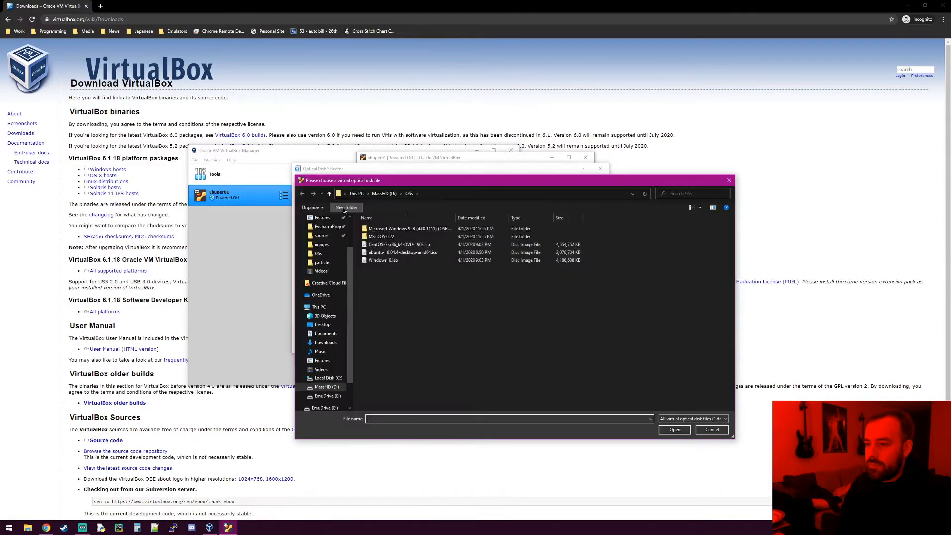
Add ubuntu-20.04.1-desktop-amd64.iso from the Desktop to the available optical disks.
click(444, 254)
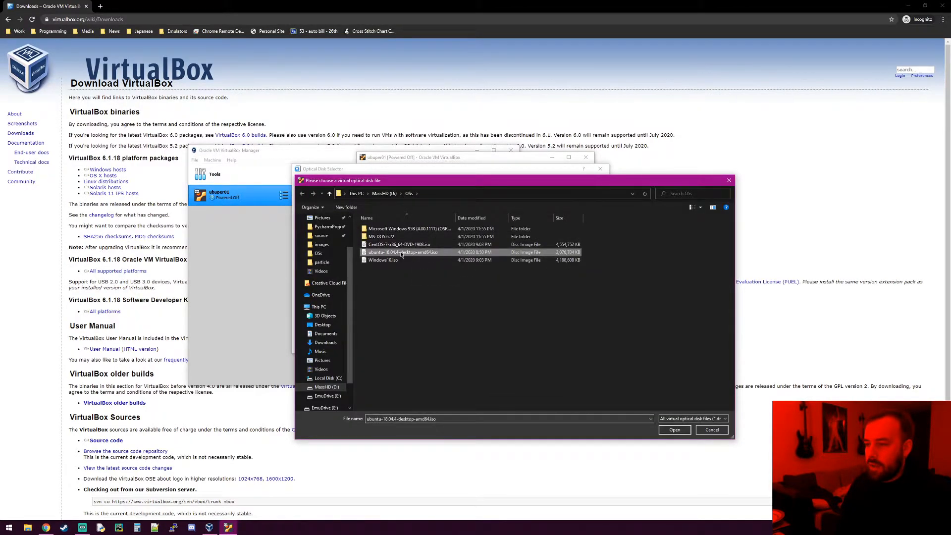
drag(350, 263, 349, 235)
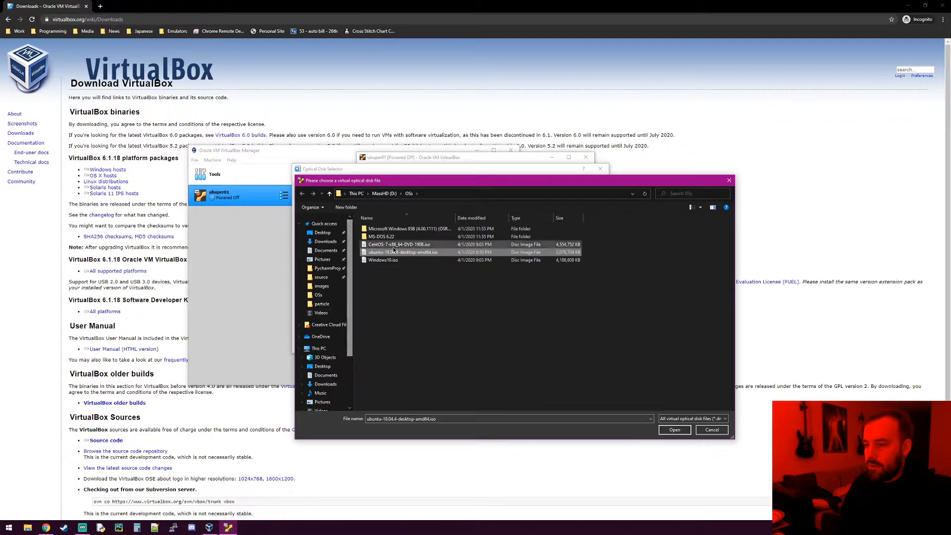
click(322, 233)
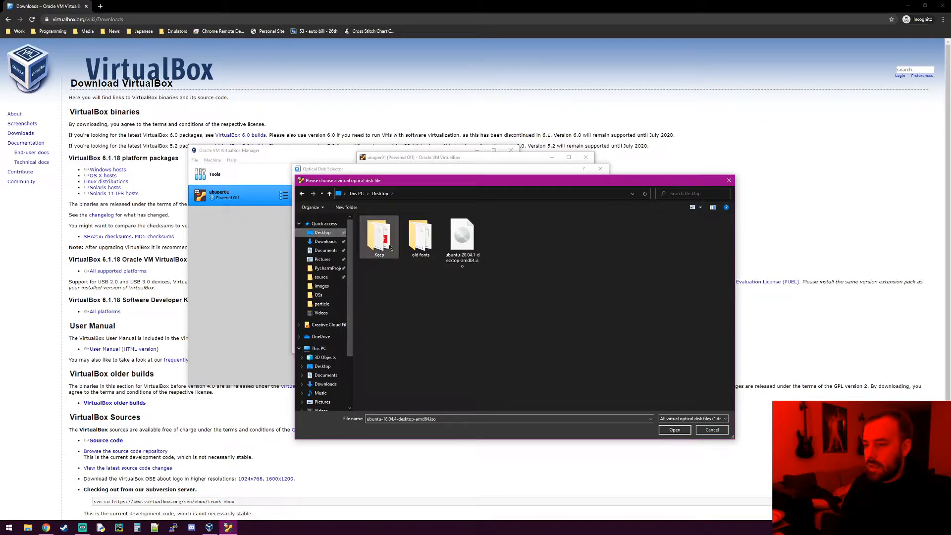
click(459, 245)
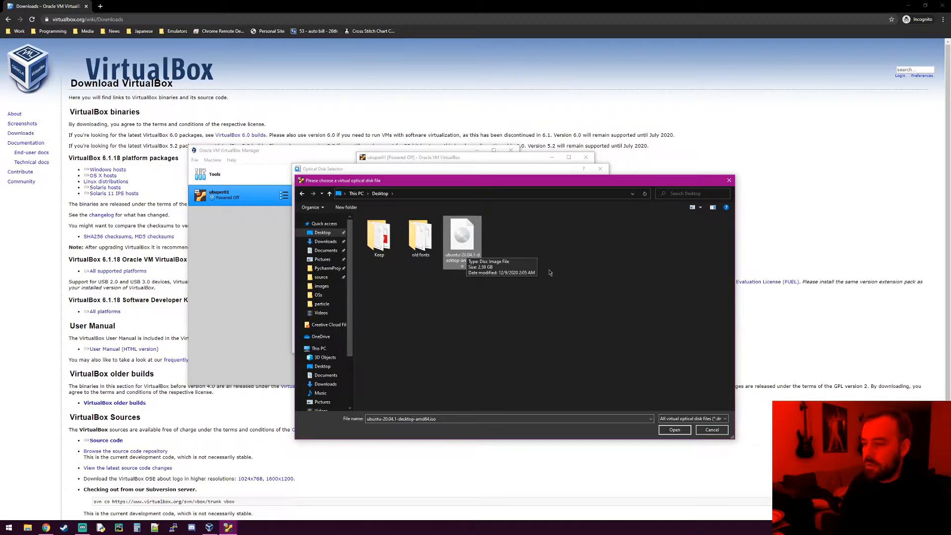
double_click(468, 245)
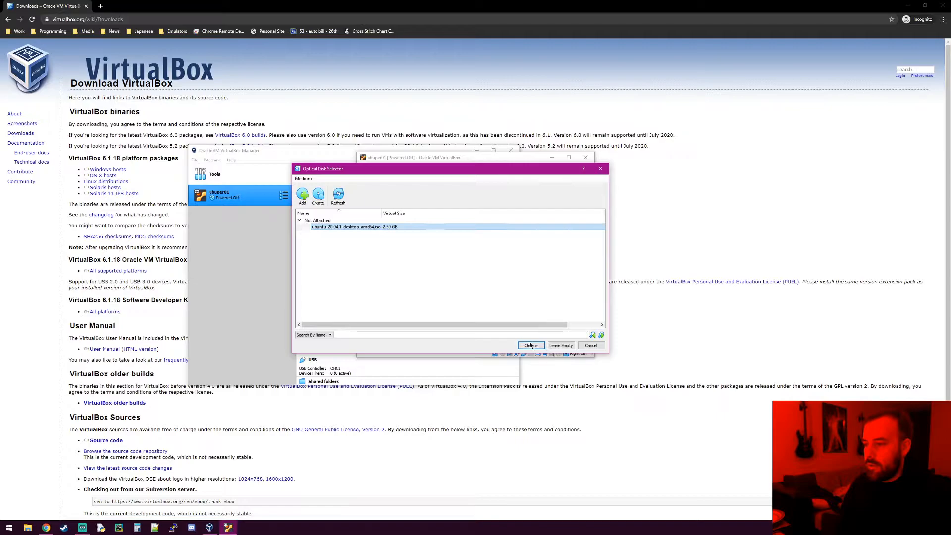
Boot ubuper01 with ubuntu-20.04.1-desktop-amd64.iso as the start-up disk and reposition the machine's window.
double_click(422, 232)
click(490, 312)
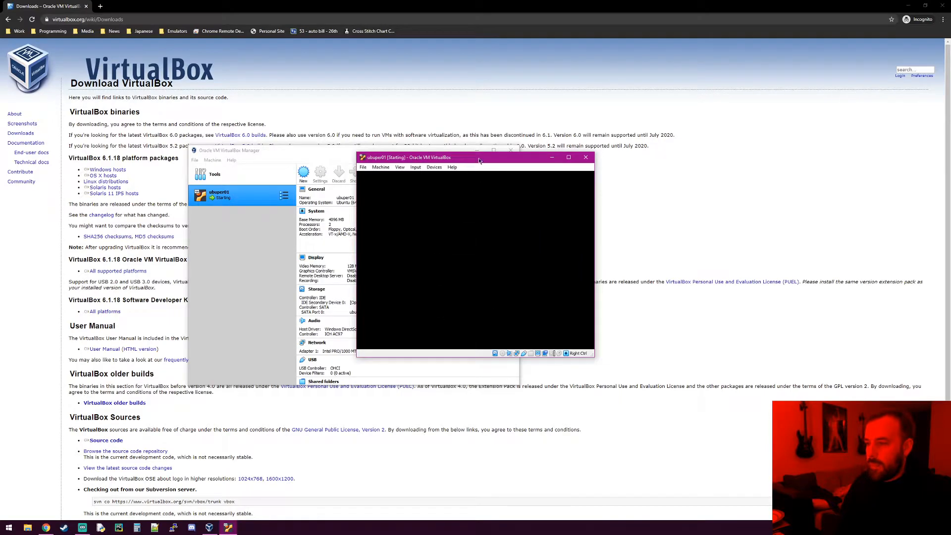
drag(480, 160, 461, 163)
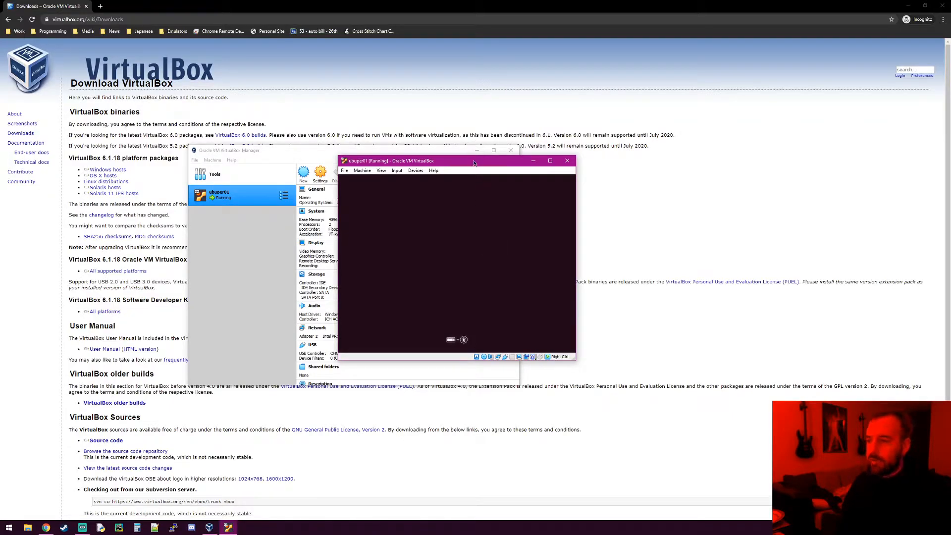
drag(474, 162, 431, 161)
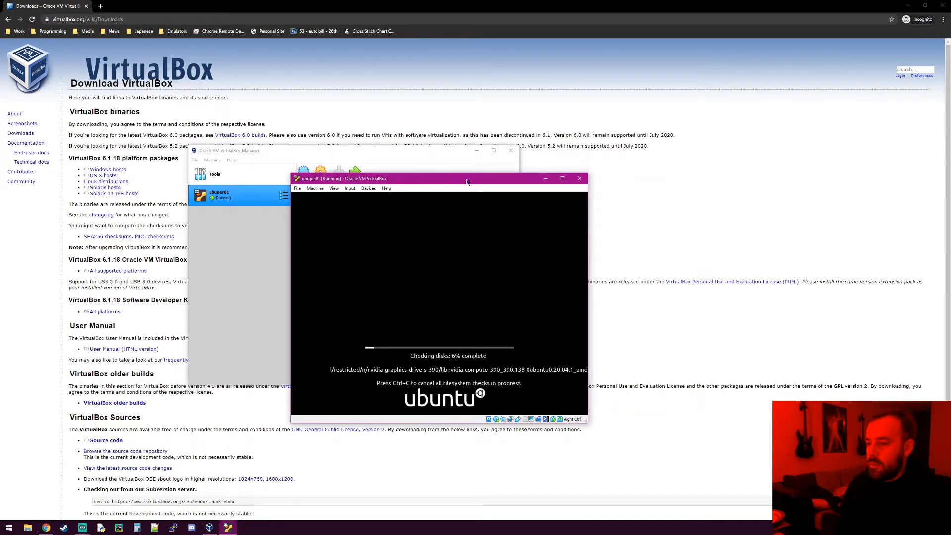
Reposition the machine's window and begin the Ubuntu installation with the English (US) keyboard layout.
drag(460, 175, 452, 162)
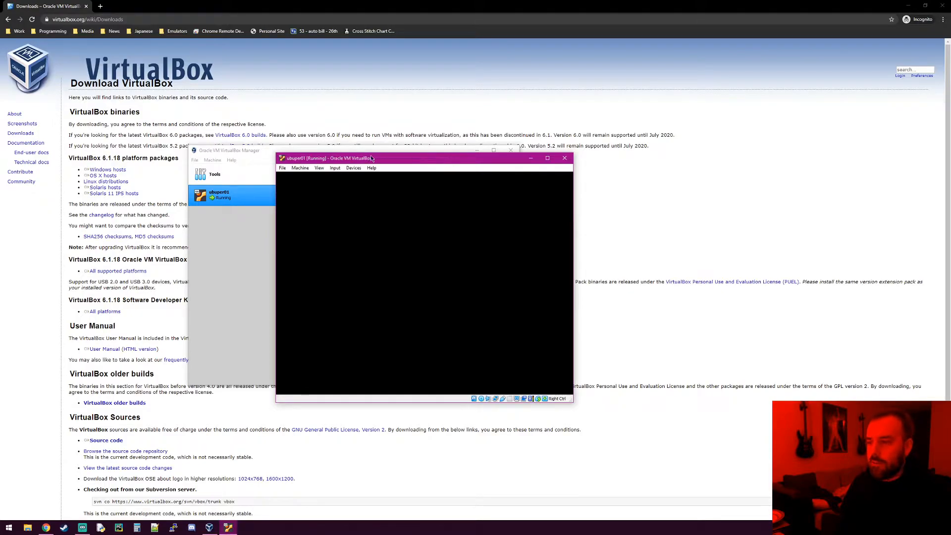
drag(442, 160, 438, 160)
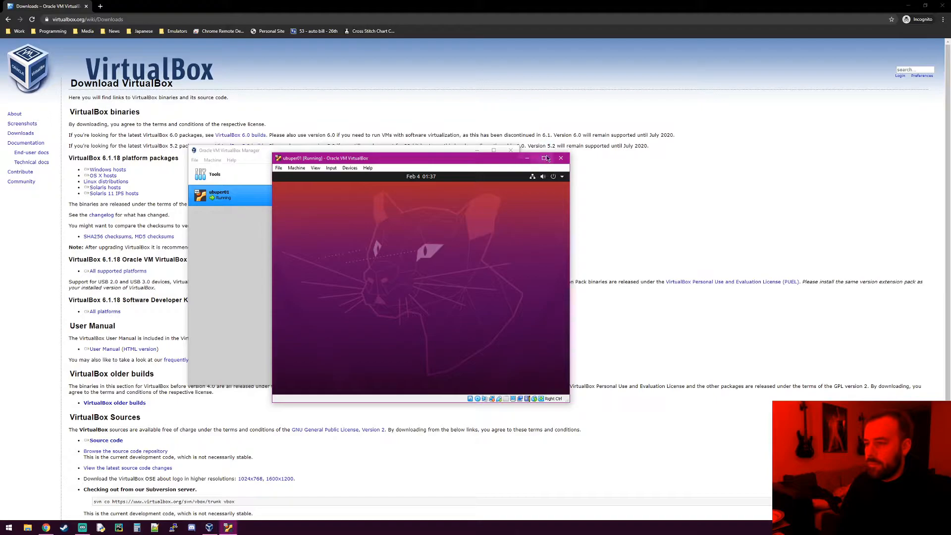
drag(487, 160, 488, 165)
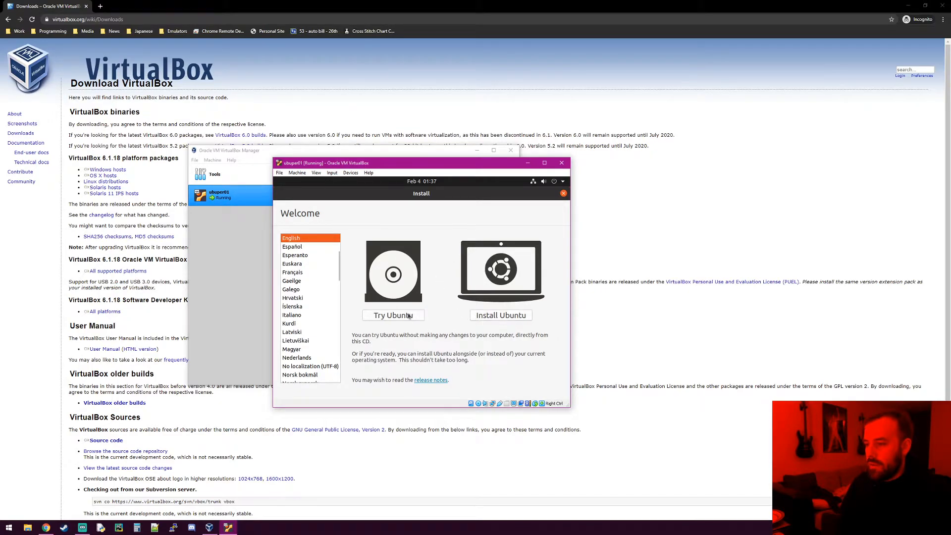
click(498, 318)
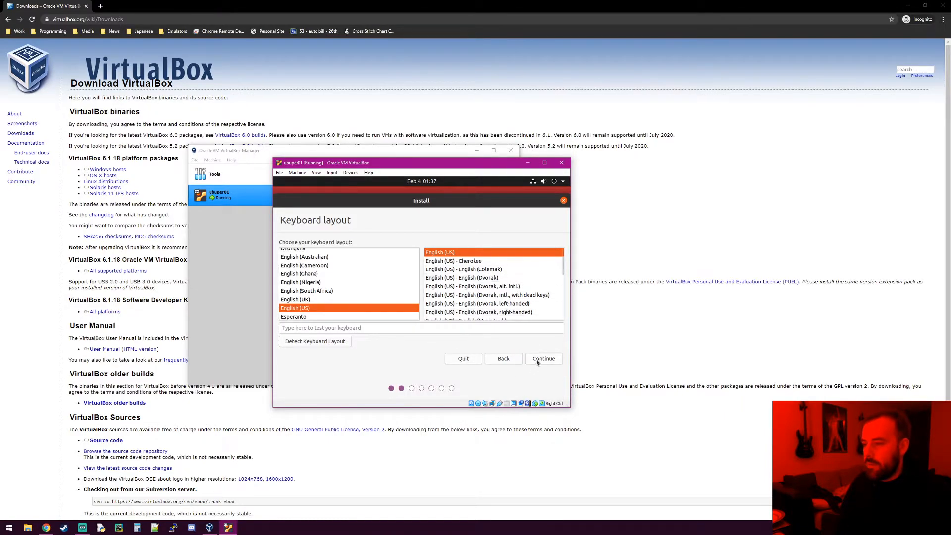
click(538, 360)
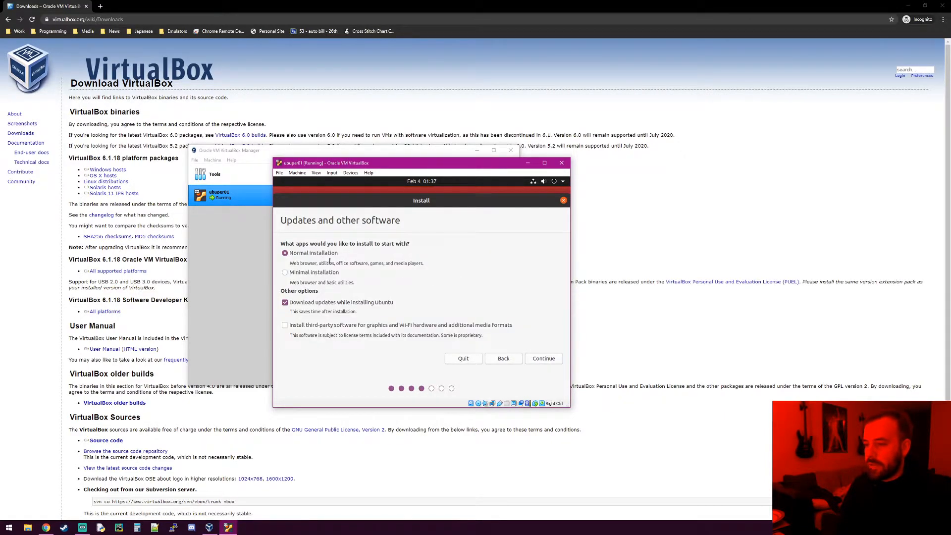
Choose a normal installation that downloads updates and includes third-party software for graphics and Wi-Fi hardware.
click(286, 326)
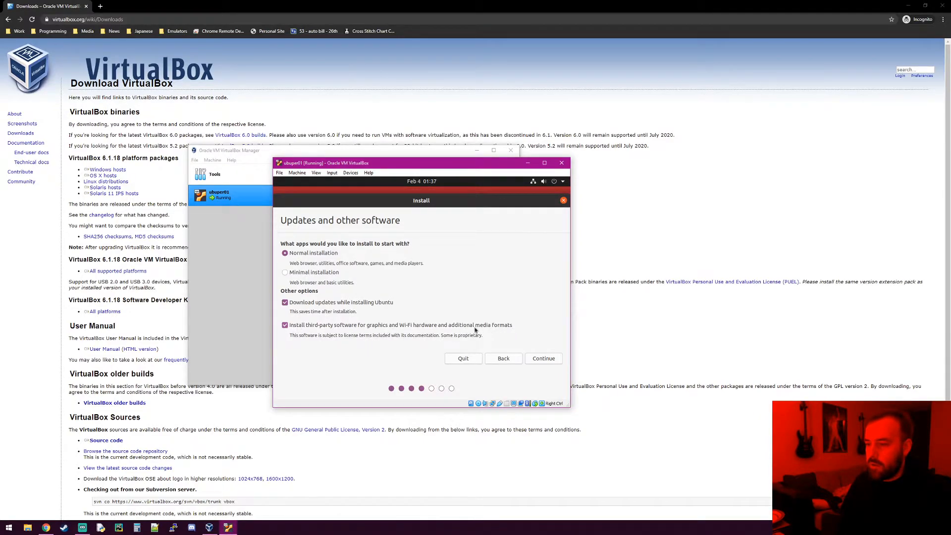
click(285, 326)
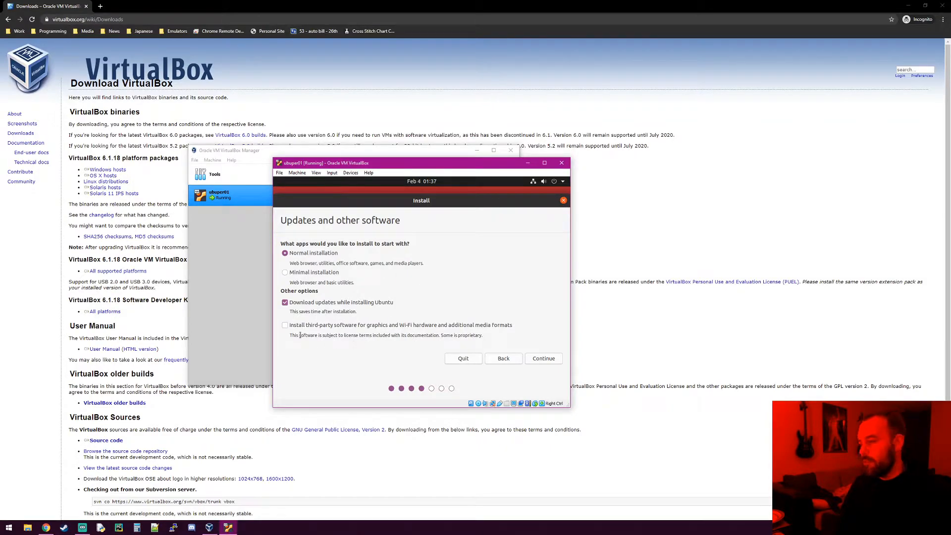
click(285, 325)
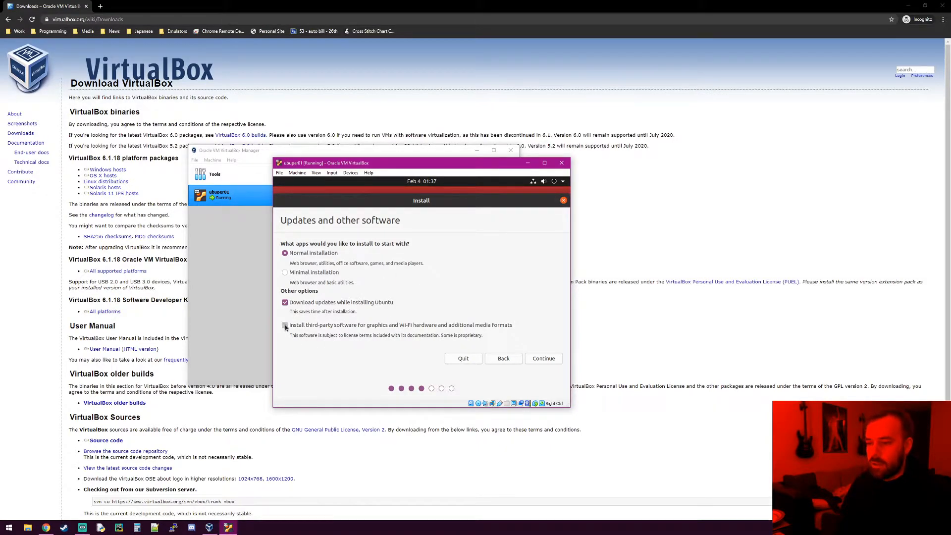
click(544, 359)
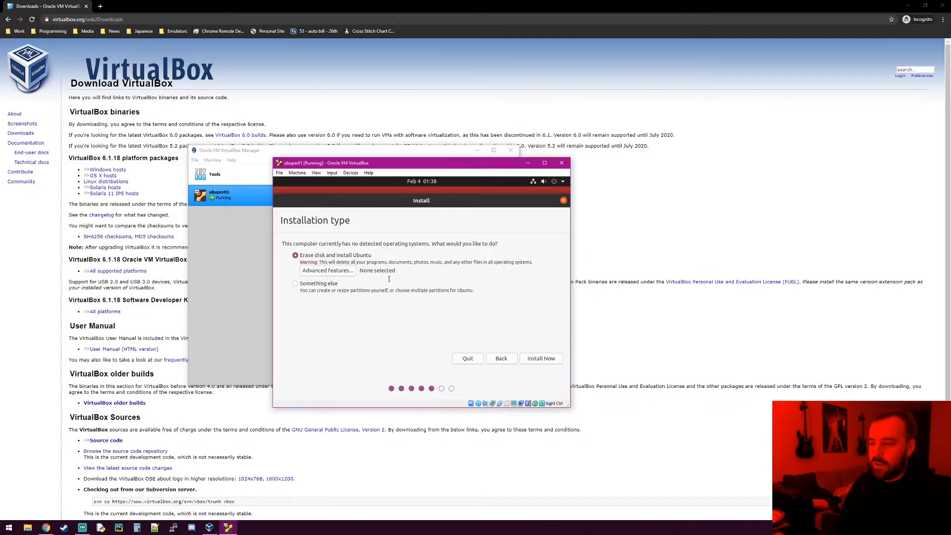
Erase the virtual disk for the Ubuntu installation, approve the disk changes, and accept New York as the location.
click(536, 363)
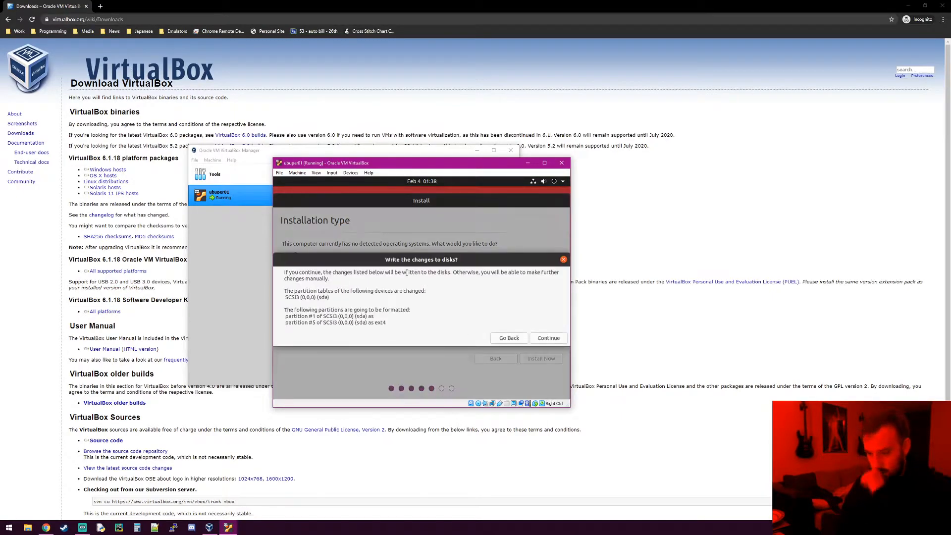
click(546, 339)
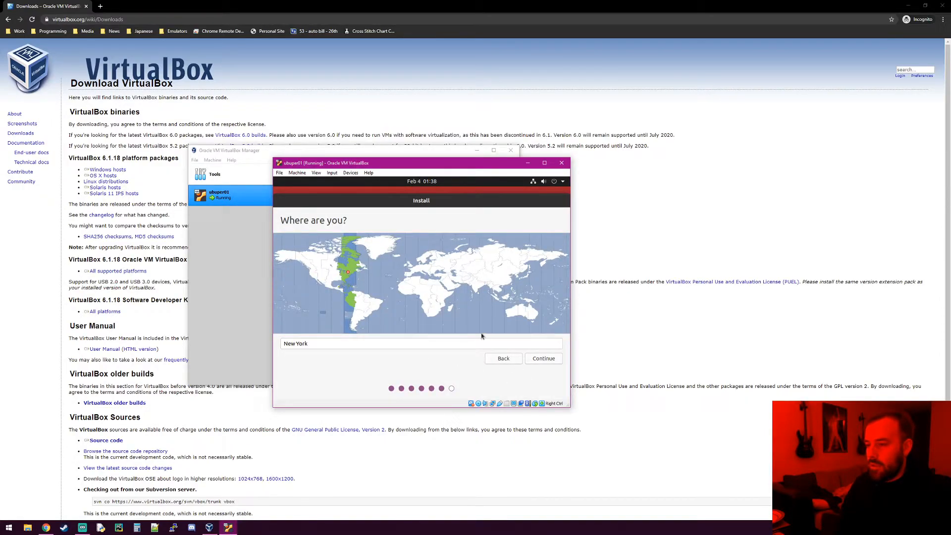
click(541, 359)
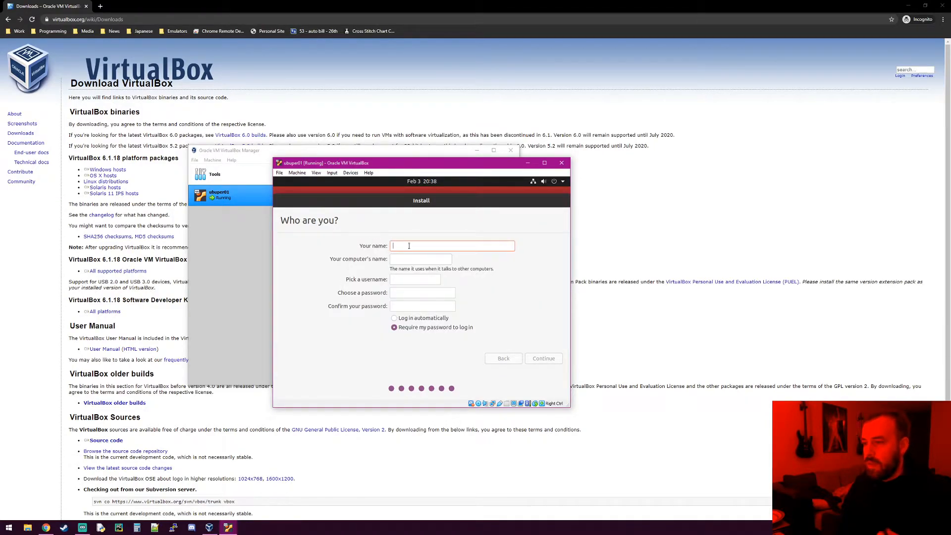
Enter the account holder's full name, name the computer ubuper01, and fill in the username.
text(Jody Bailey)
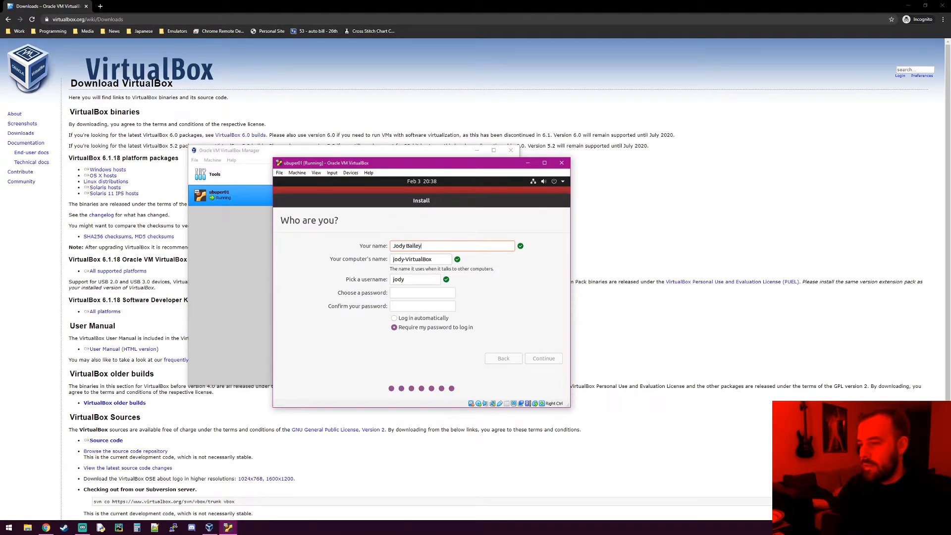
key(Tab)
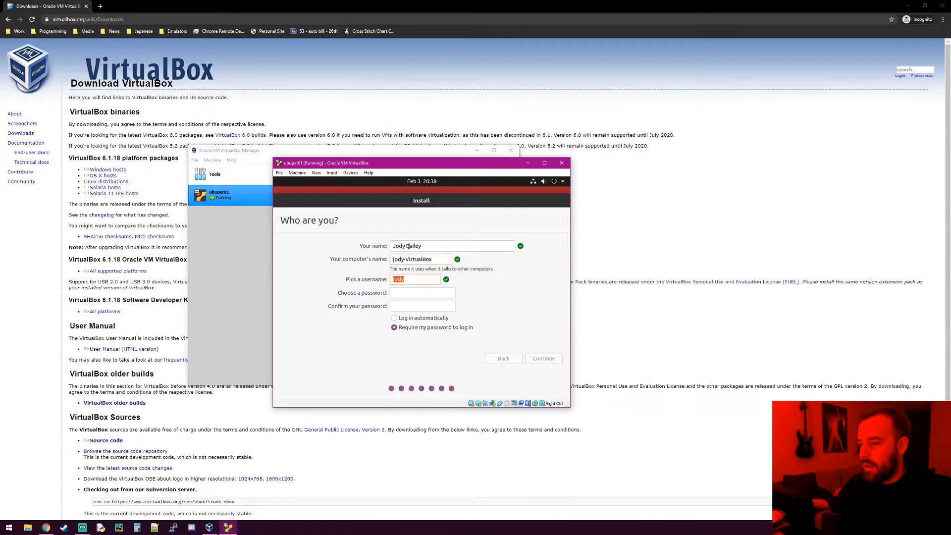
text(ubuper01)
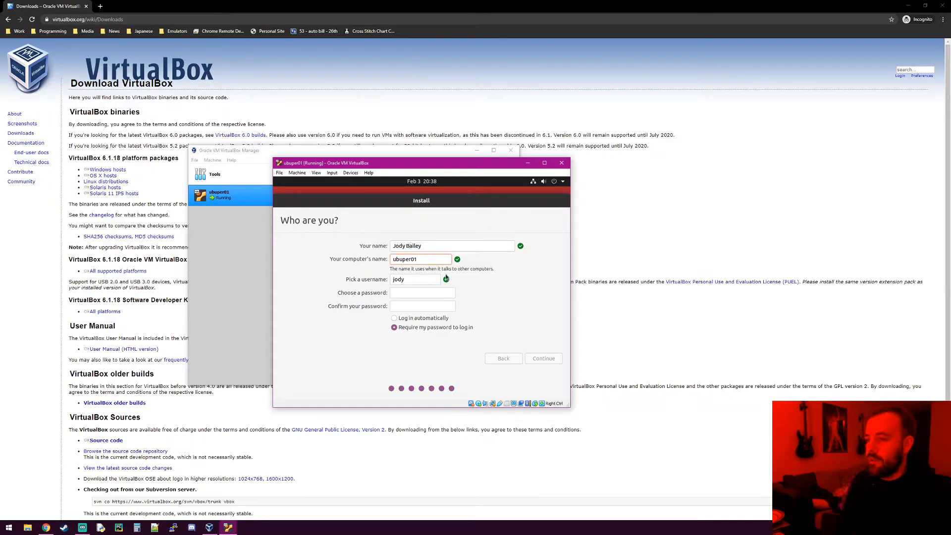
key(Tab)
click(429, 249)
double_click(414, 280)
text(jbailey)
key(Tab)
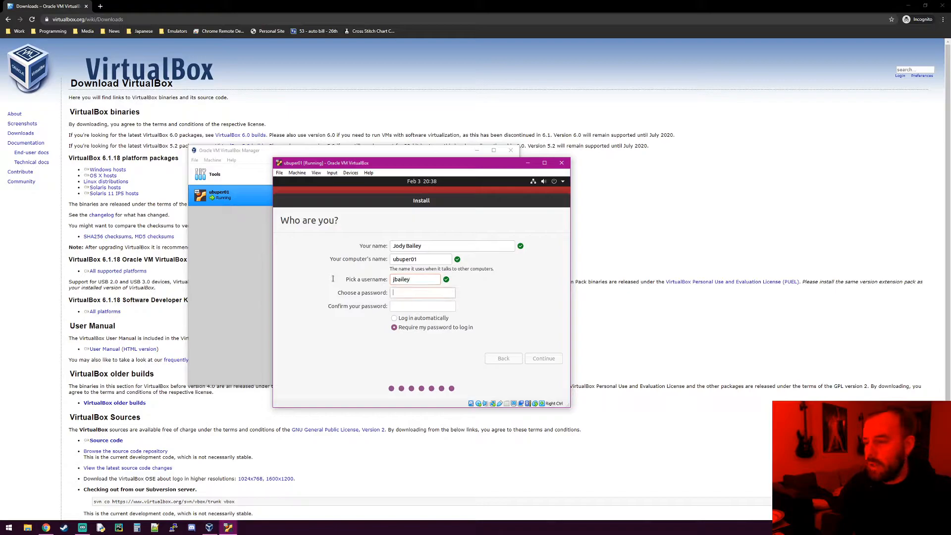
Enter and confirm the account password, and proceed with installing Ubuntu.
text(p)
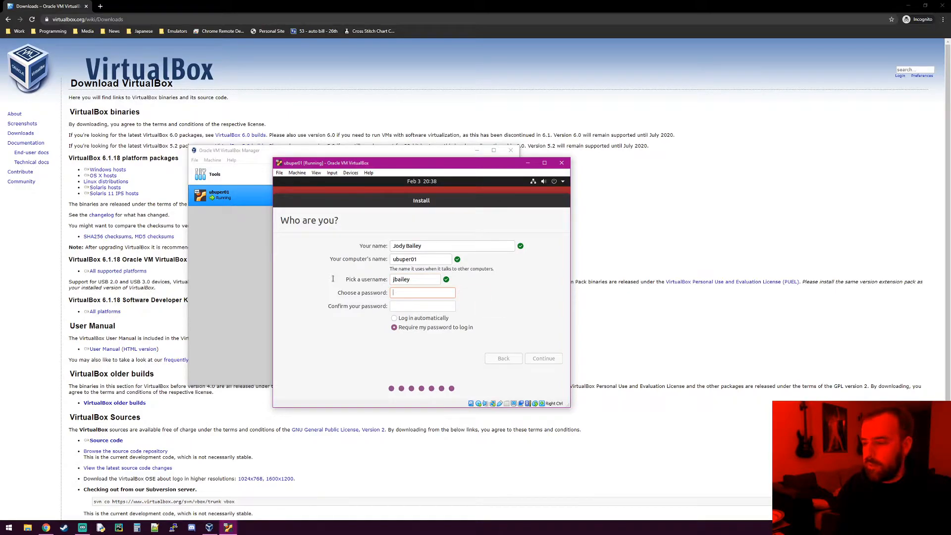
text(●●●●●●●●)
key(Tab)
text(●●●●●●●●●)
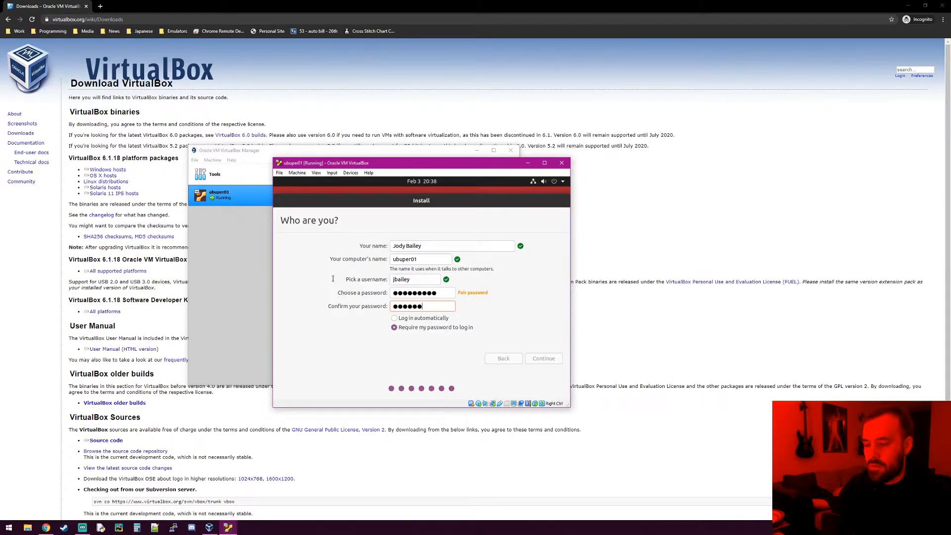
key(Tab)
key(Up)
click(545, 360)
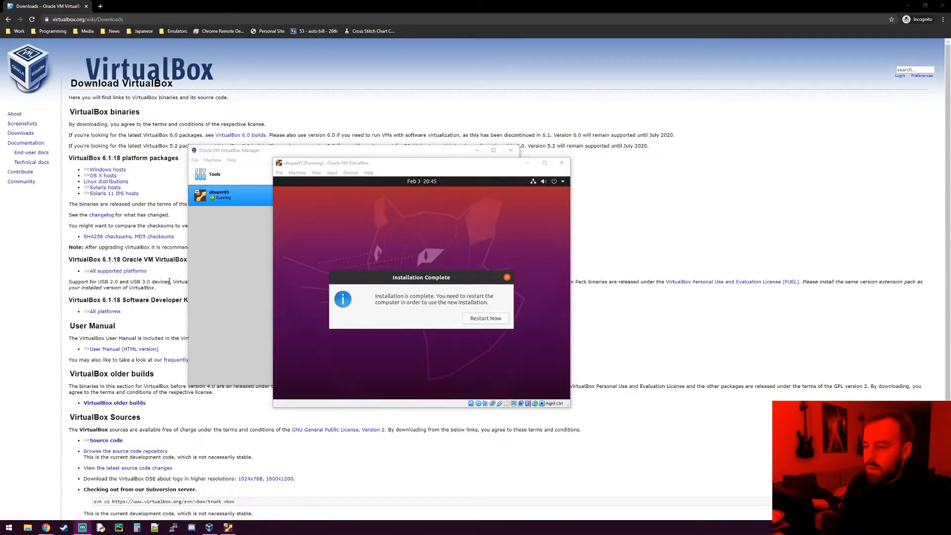
Restart ubuper01 into the new Ubuntu installation and reposition the machine's window.
click(485, 322)
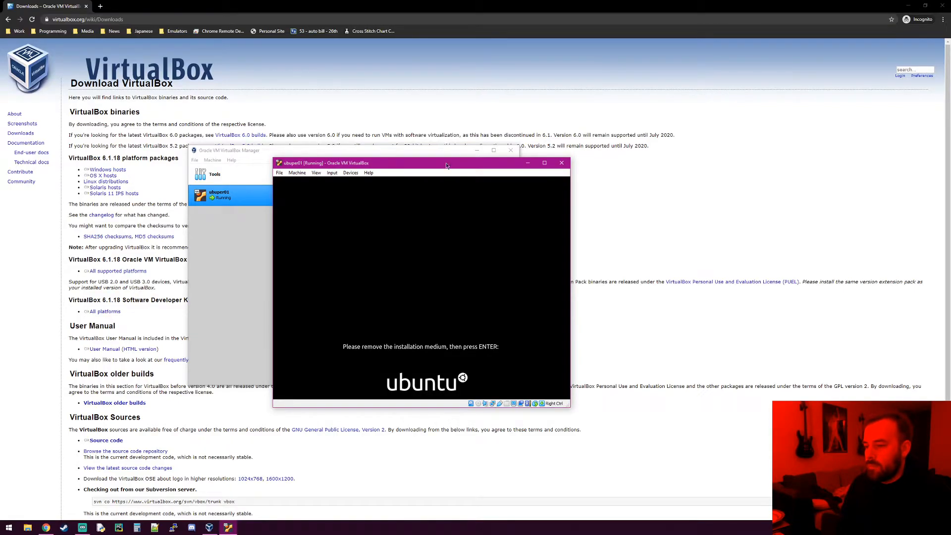
key(Return)
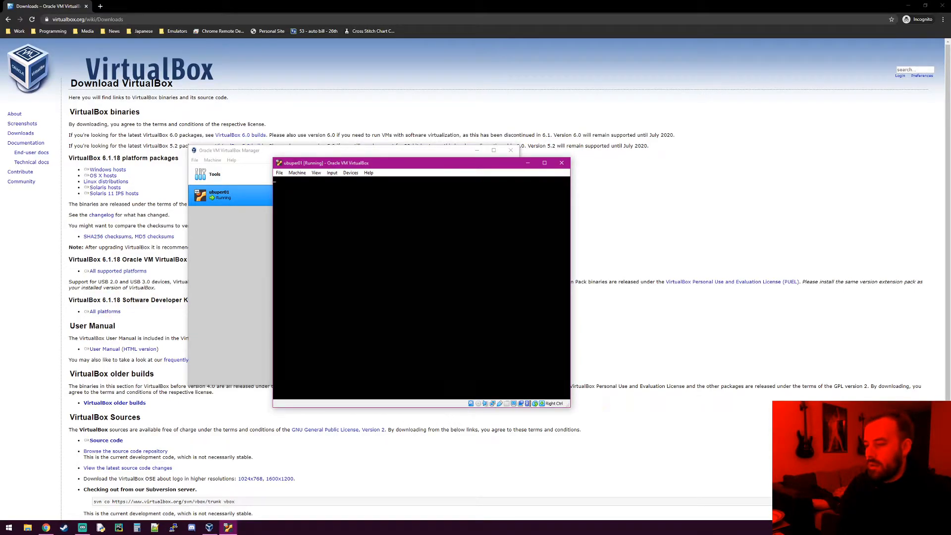
drag(409, 166, 417, 170)
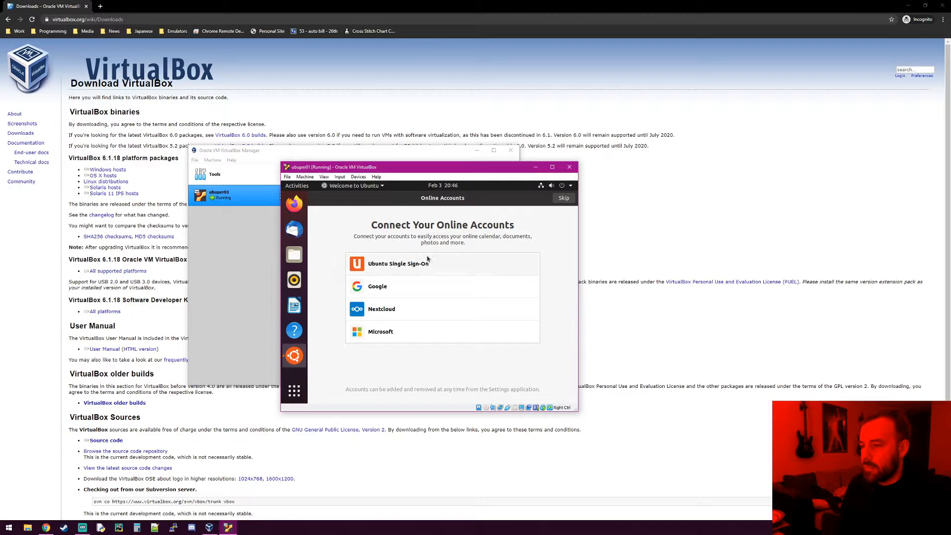
Complete Ubuntu's welcome setup without online accounts or Livepatch, declining to send system info.
click(565, 200)
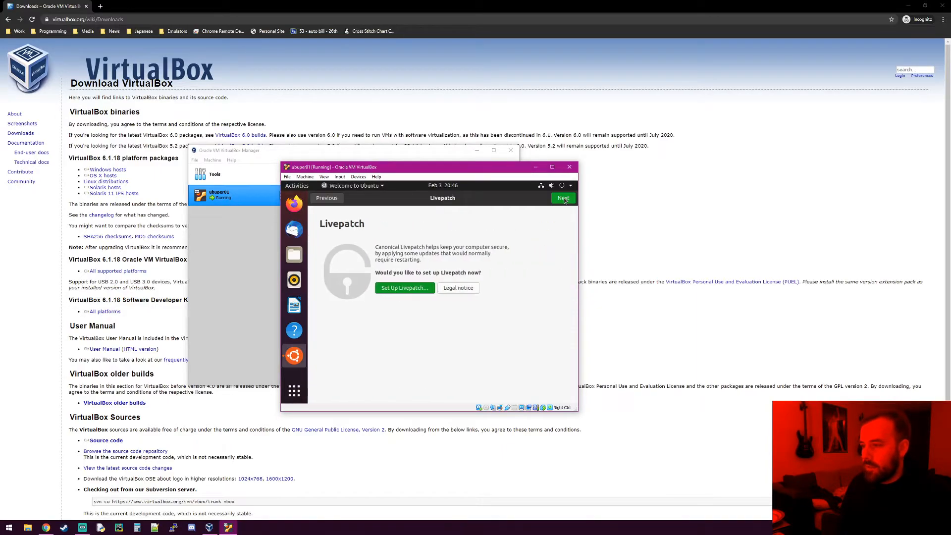
drag(498, 171, 464, 162)
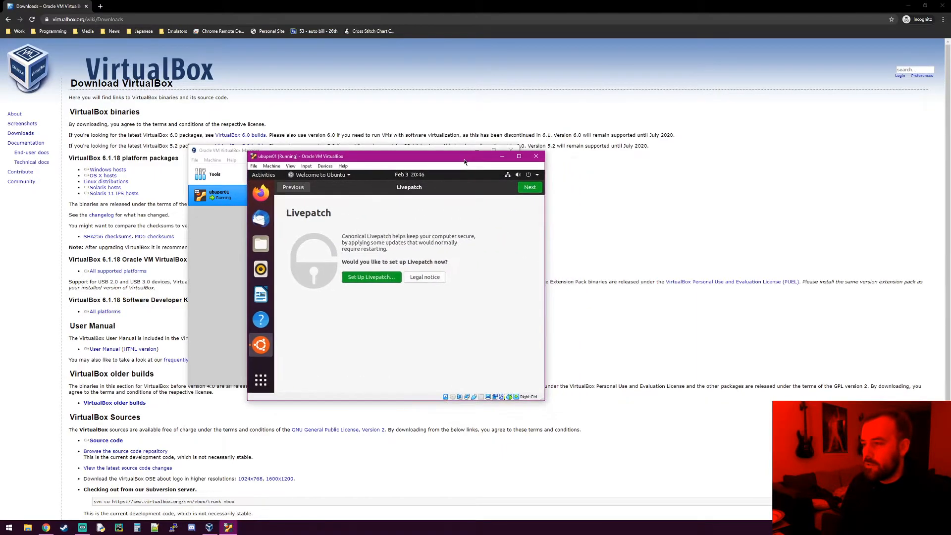
click(529, 189)
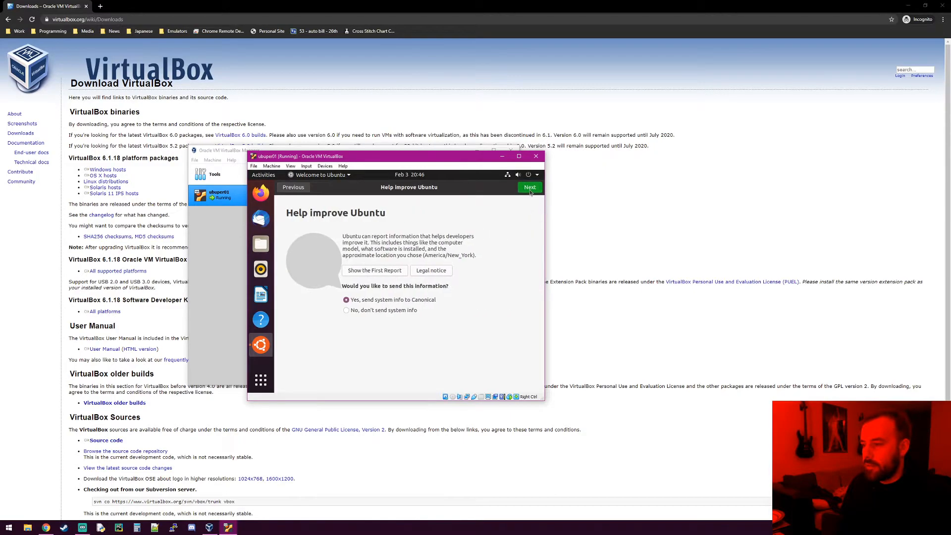
click(403, 310)
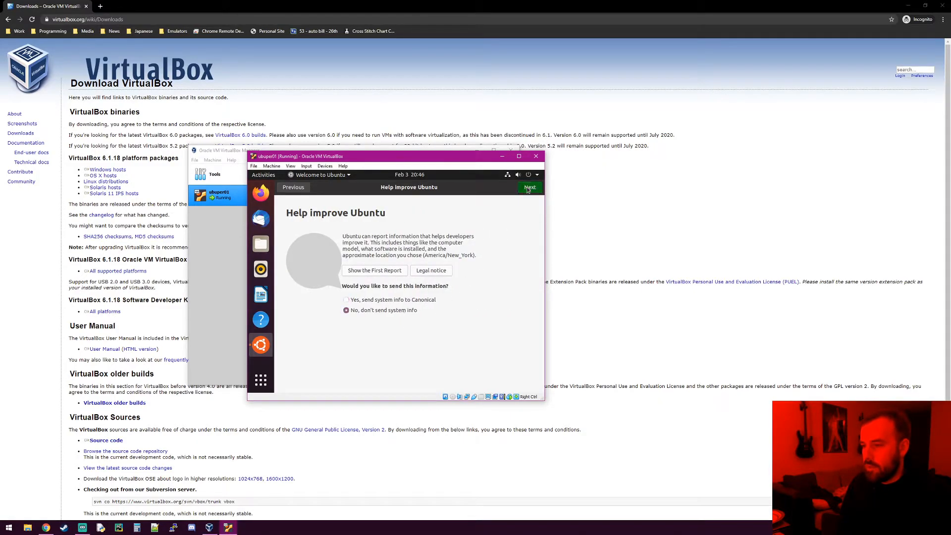
click(530, 188)
click(530, 187)
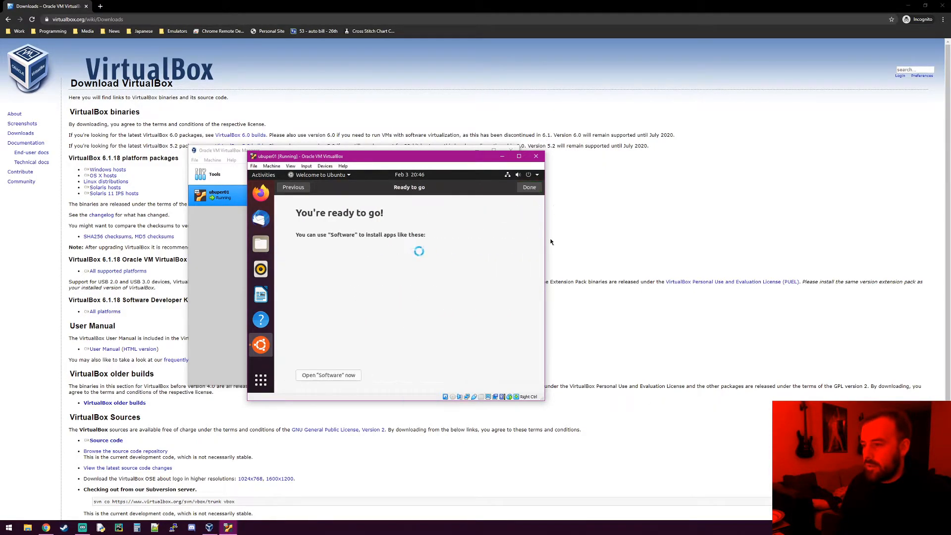
click(529, 188)
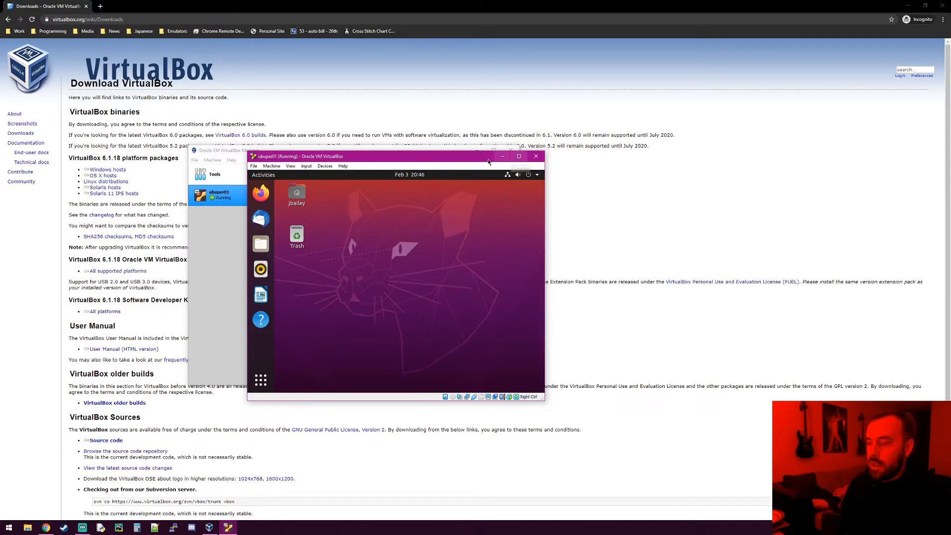
Maximize the ubuper01 machine window and open the display settings of the Ubuntu desktop.
click(518, 157)
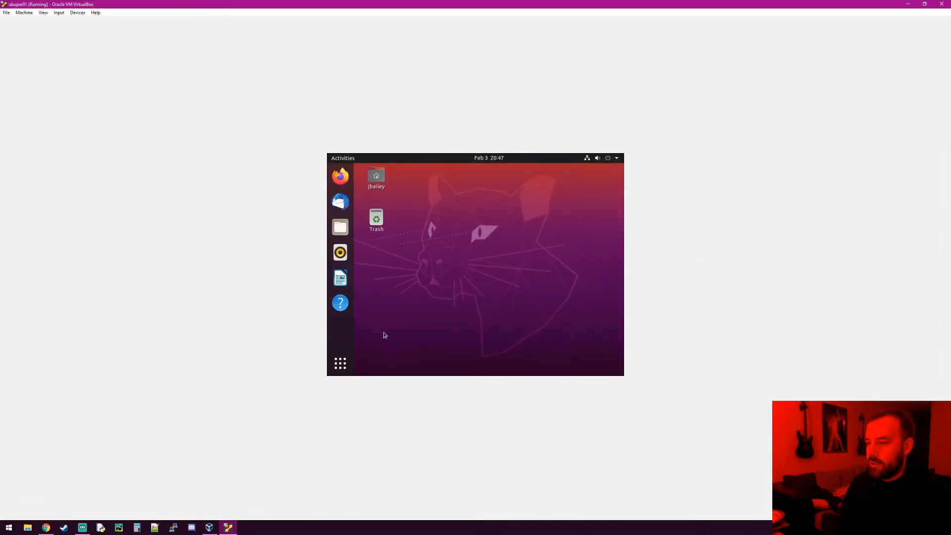
right_click(428, 275)
click(478, 259)
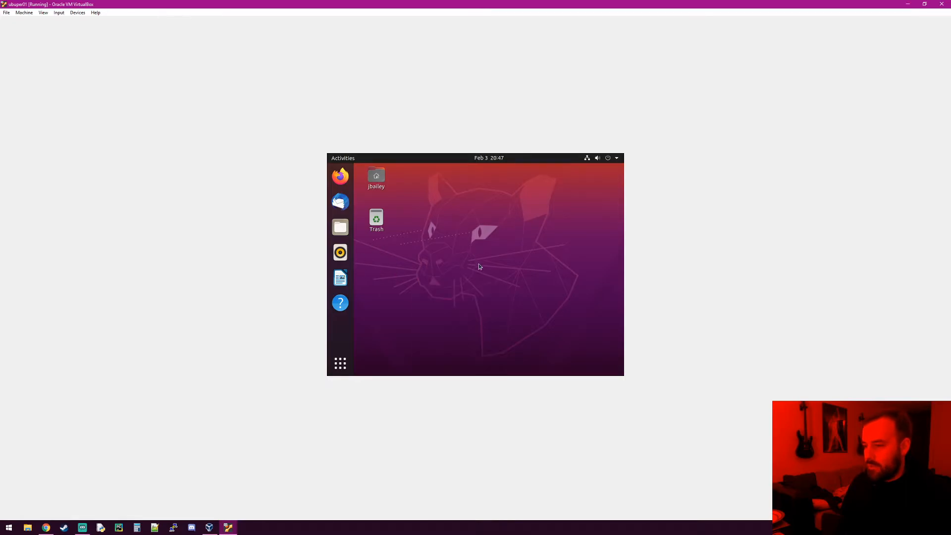
right_click(457, 207)
click(477, 296)
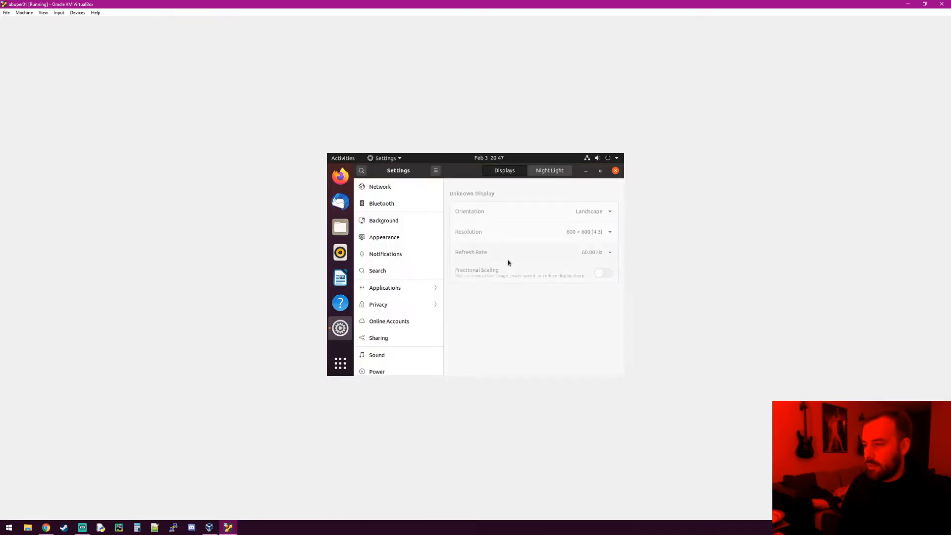
Try the 1856 × 1392 (4:3) display resolution, revert it, and close the settings.
click(557, 234)
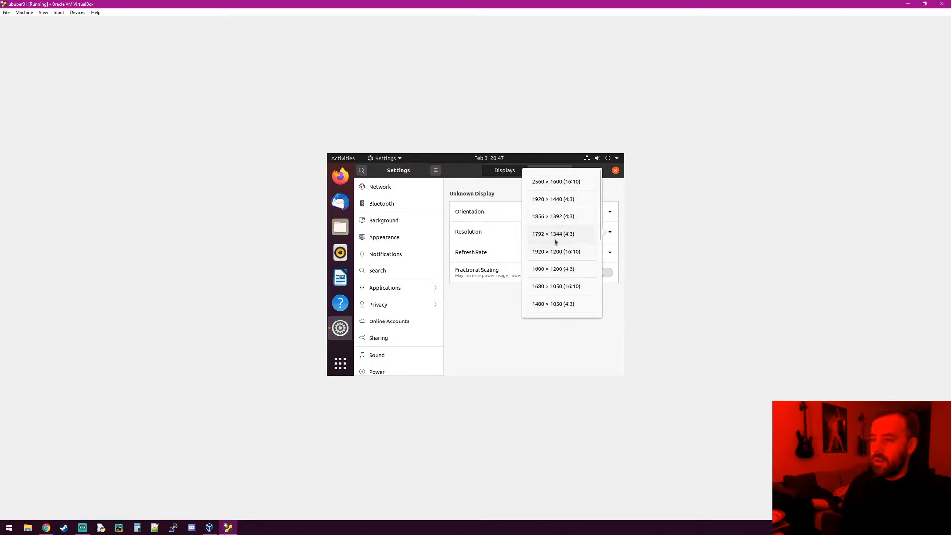
scroll(569, 270, down, 4)
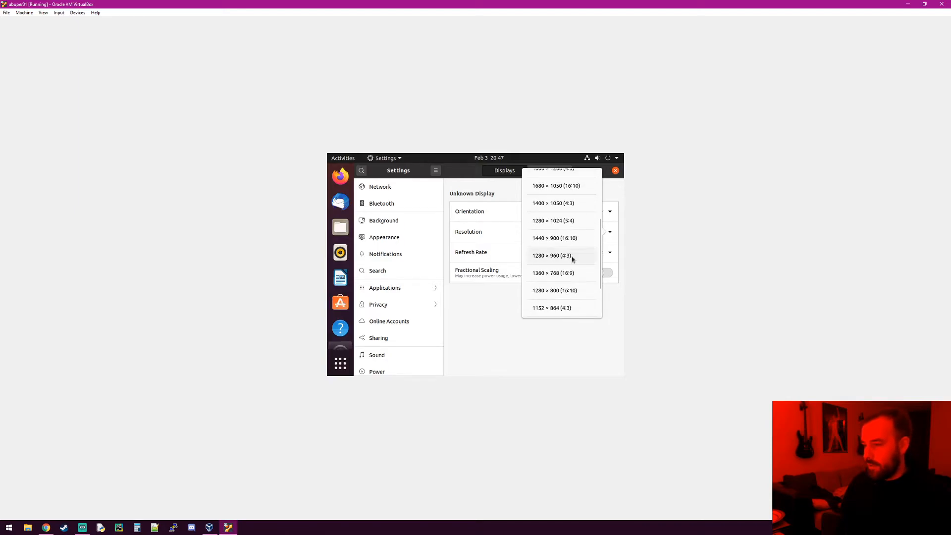
scroll(569, 287, up, 4)
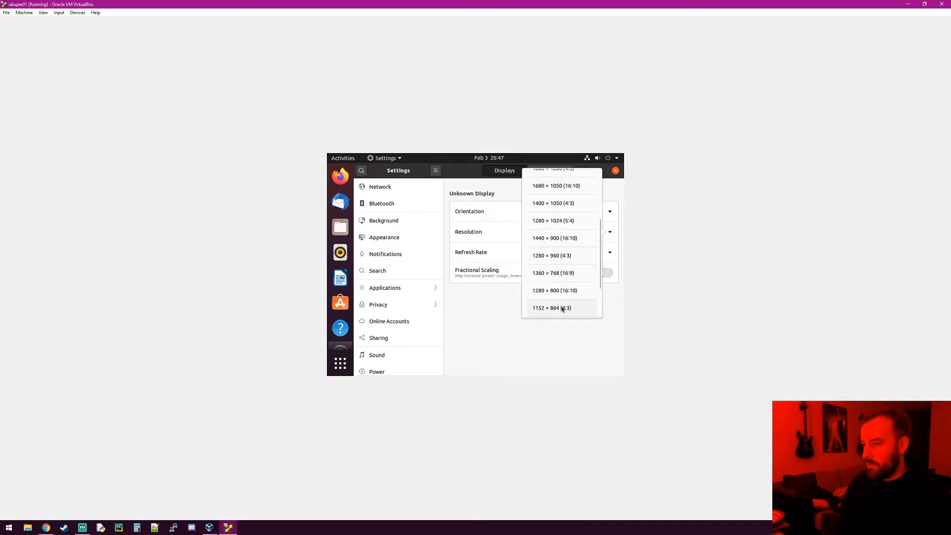
click(564, 182)
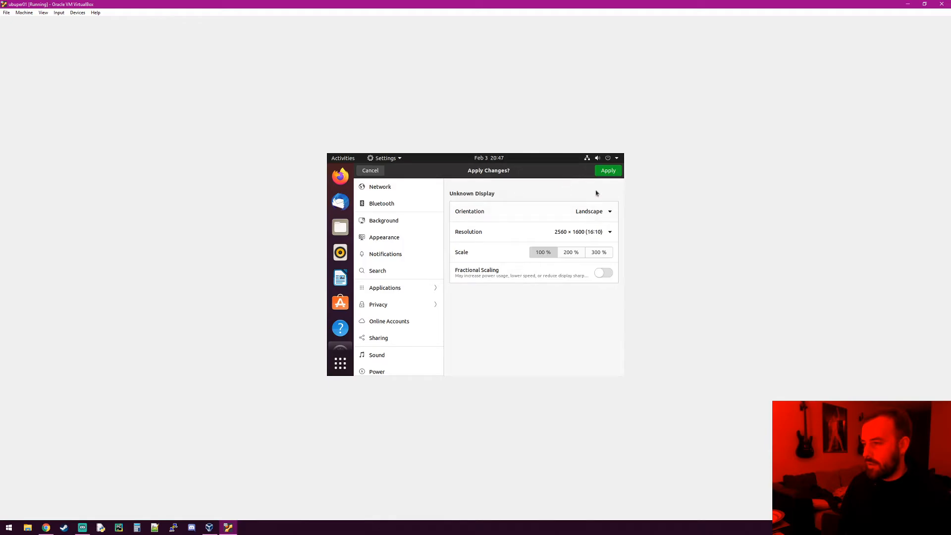
click(582, 231)
click(559, 219)
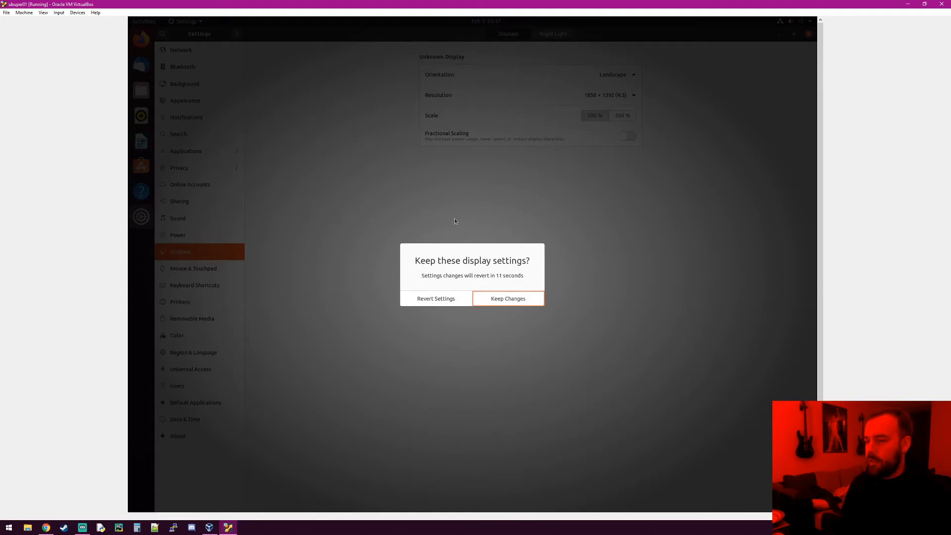
click(438, 299)
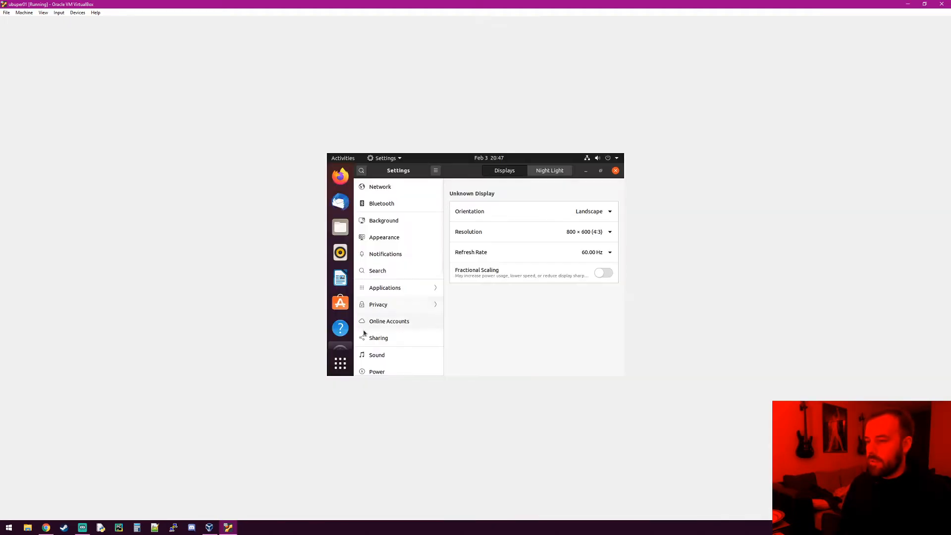
click(615, 171)
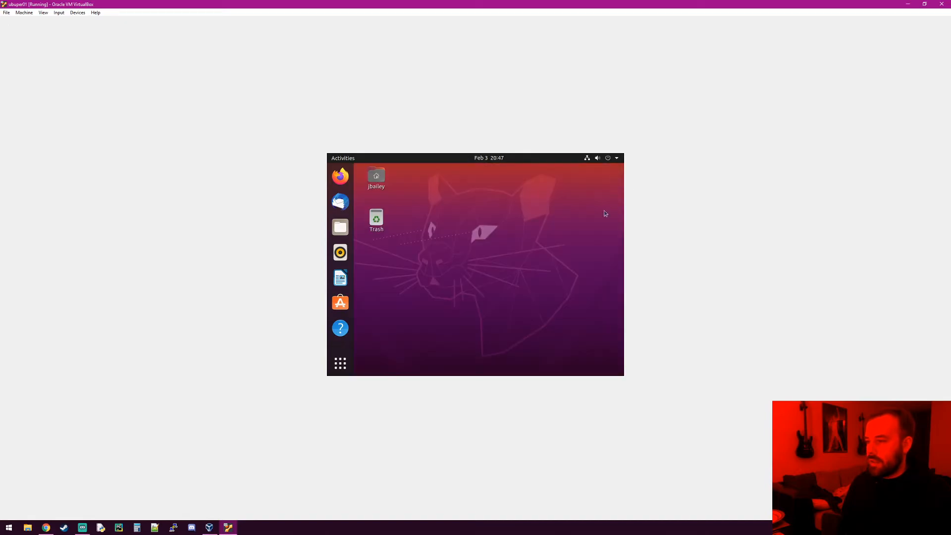
right_click(430, 242)
click(445, 228)
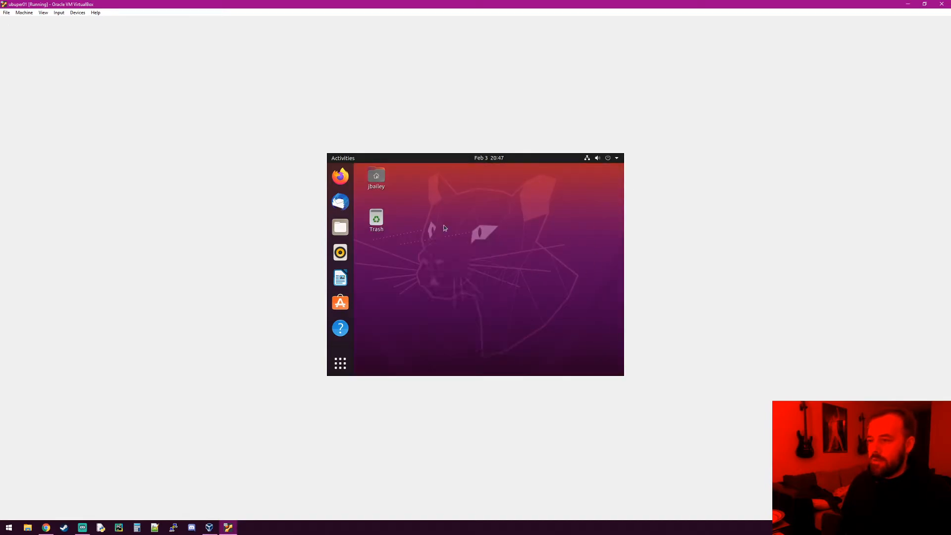
click(390, 223)
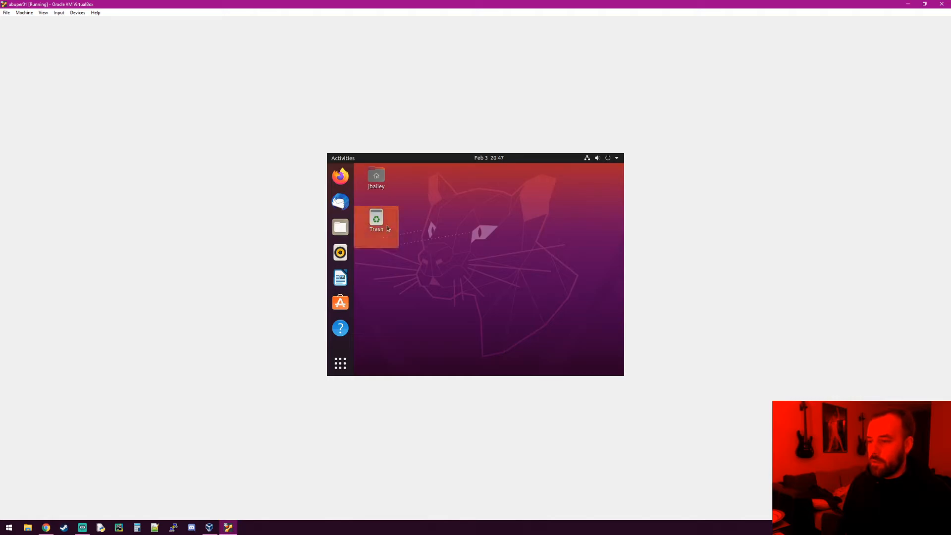
click(341, 229)
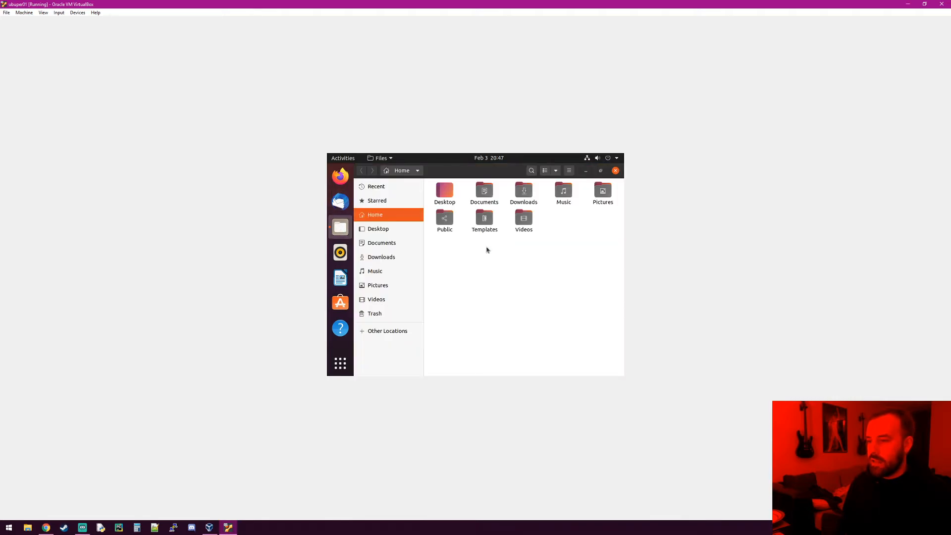
click(615, 171)
click(599, 237)
drag(472, 213, 560, 296)
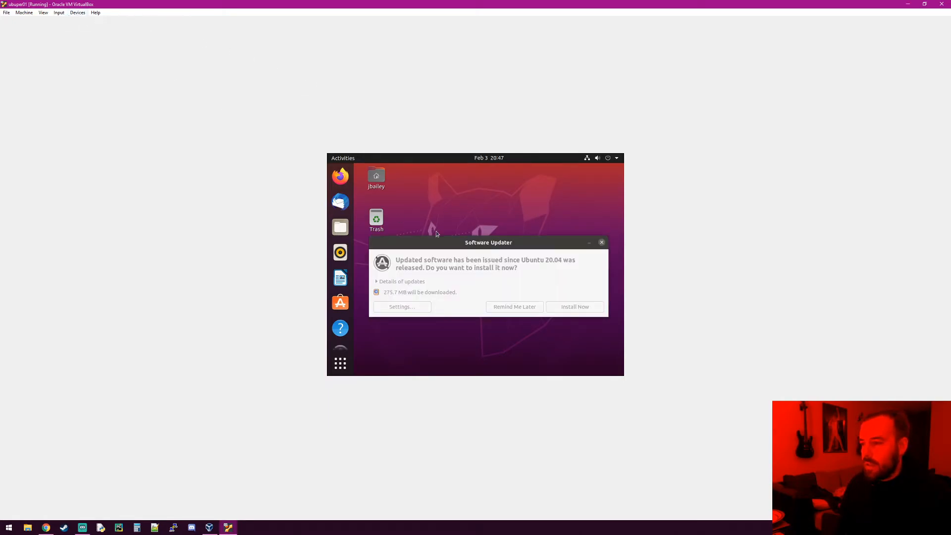
Postpone installing the Ubuntu software updates with a reminder for another time.
click(515, 306)
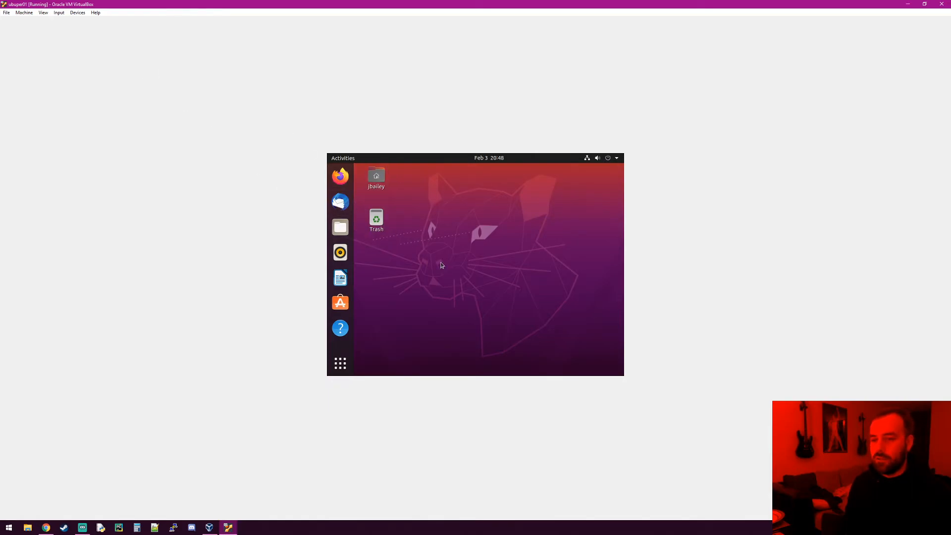
right_click(460, 235)
click(440, 211)
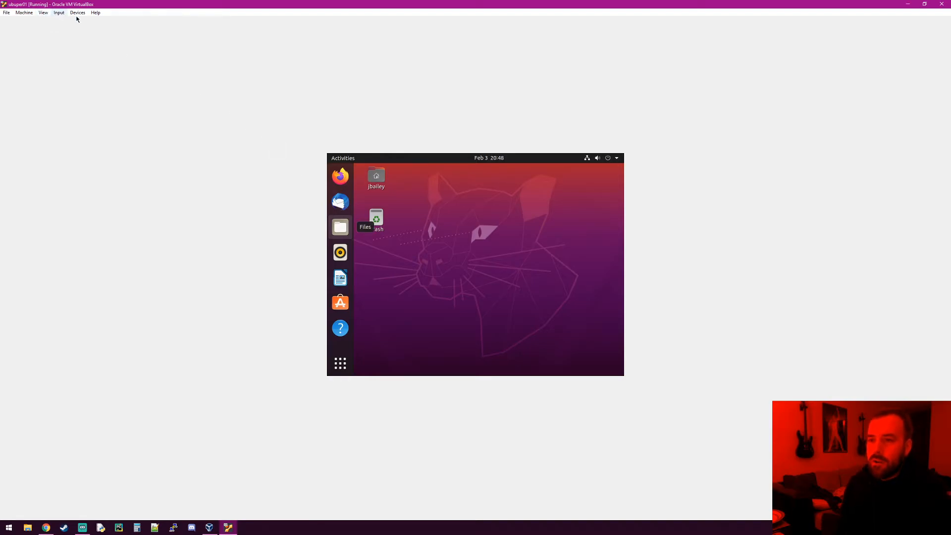
Insert the Guest Additions CD image into ubuper01 and run the VBox_GAs_6.1.18 software.
click(59, 12)
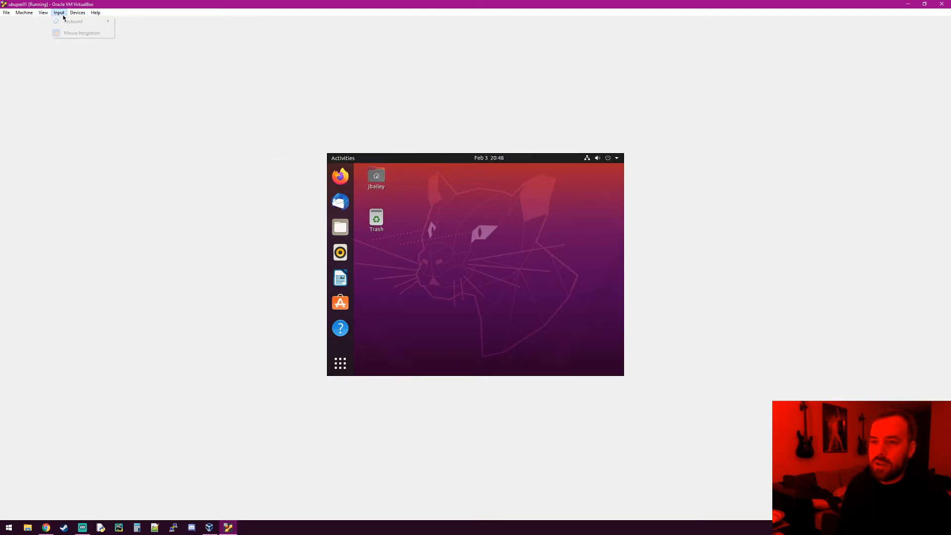
mouse_move(72, 14)
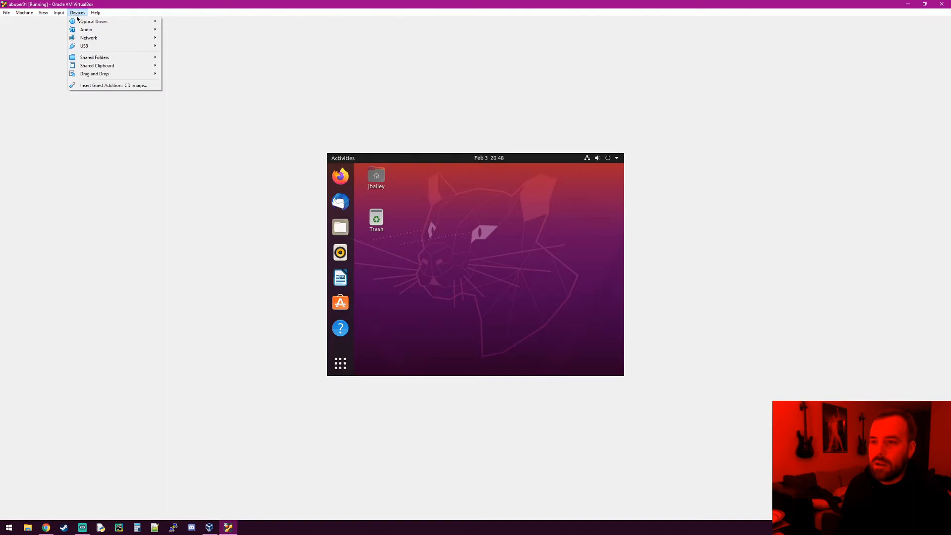
click(78, 13)
click(77, 13)
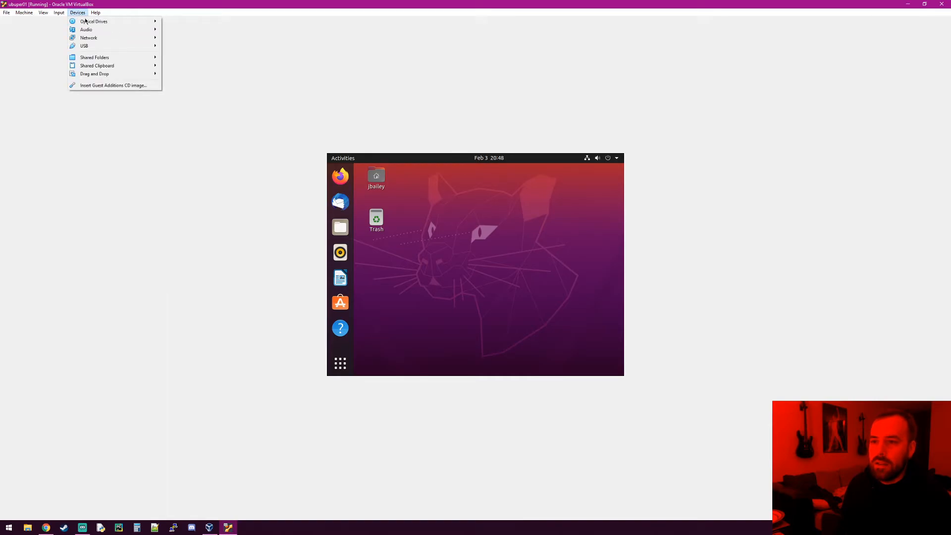
click(104, 86)
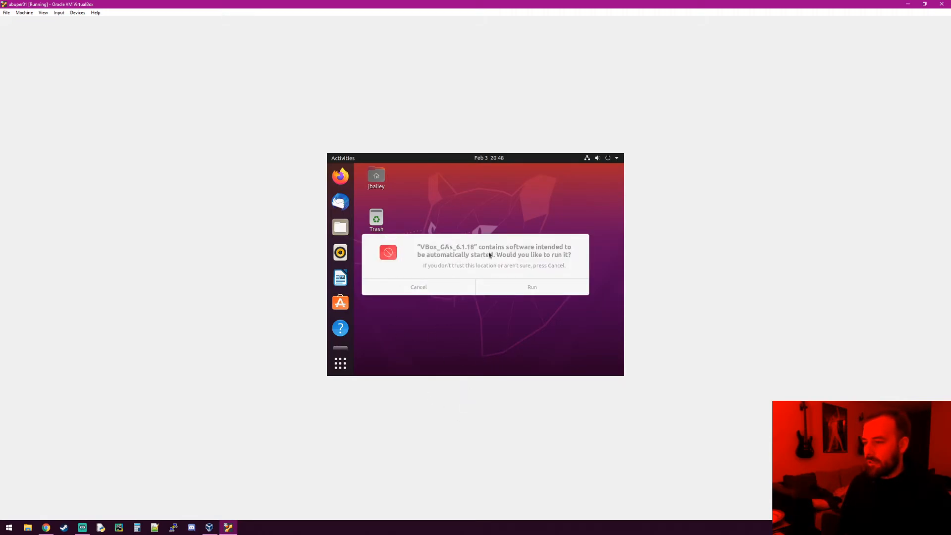
click(529, 290)
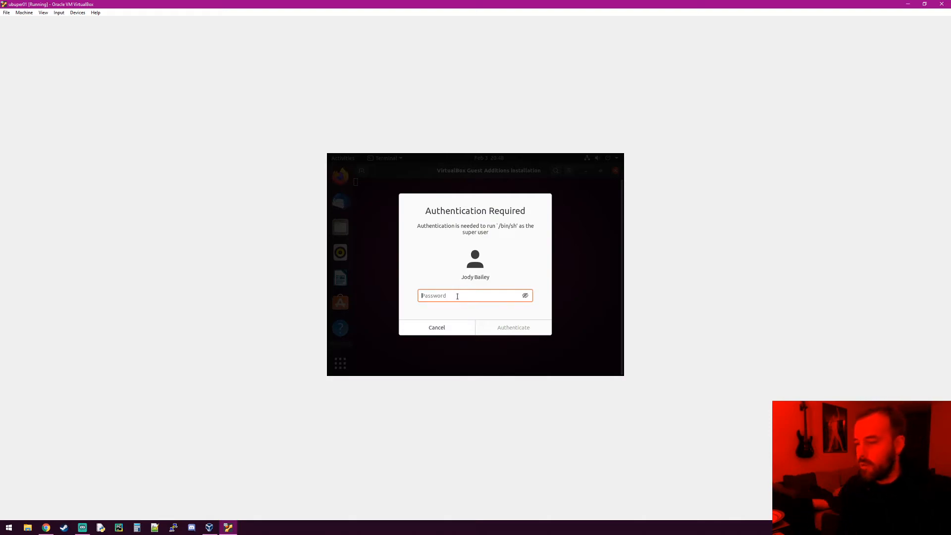
Authorize the Guest Additions installation with the account password and close the installer's terminal window.
text(•)
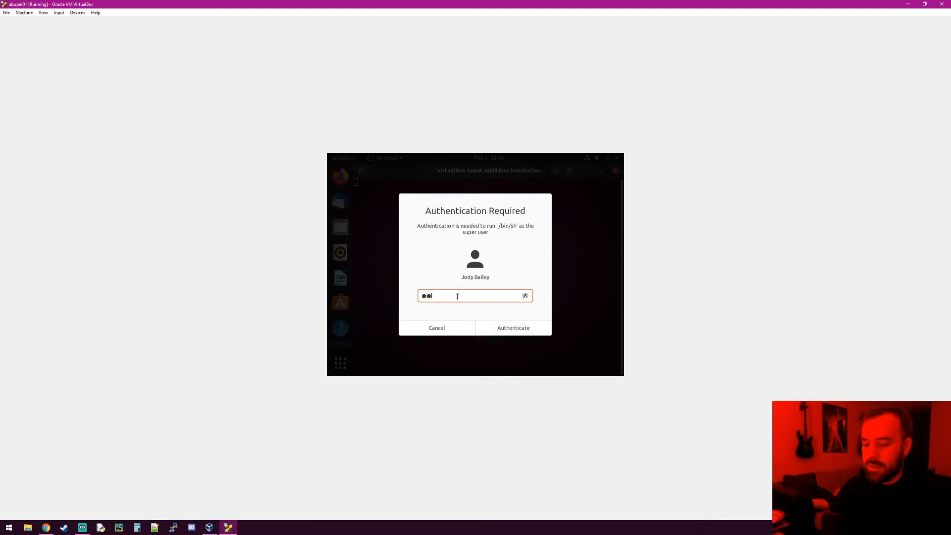
key(Return)
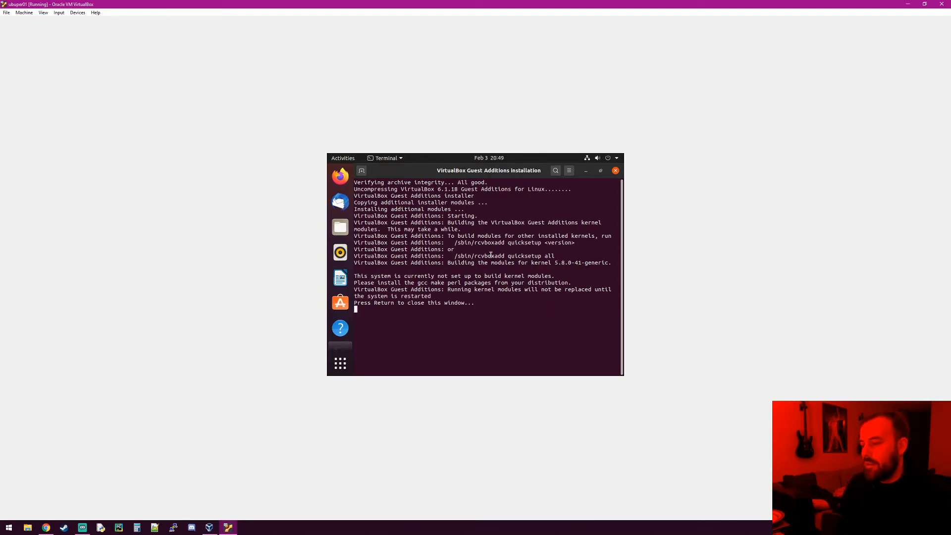
key(Return)
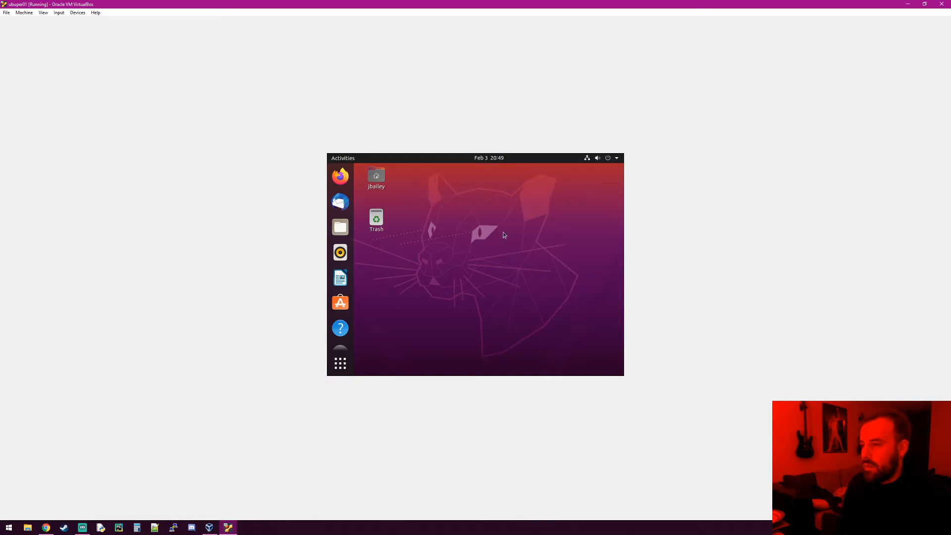
Restart Ubuntu in ubuper01 so the Guest Additions modules can load.
click(615, 159)
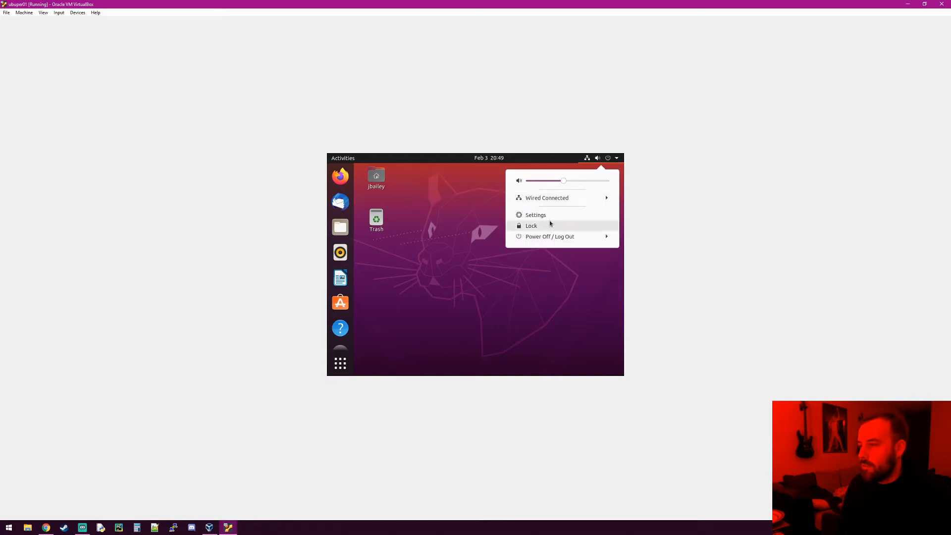
click(611, 236)
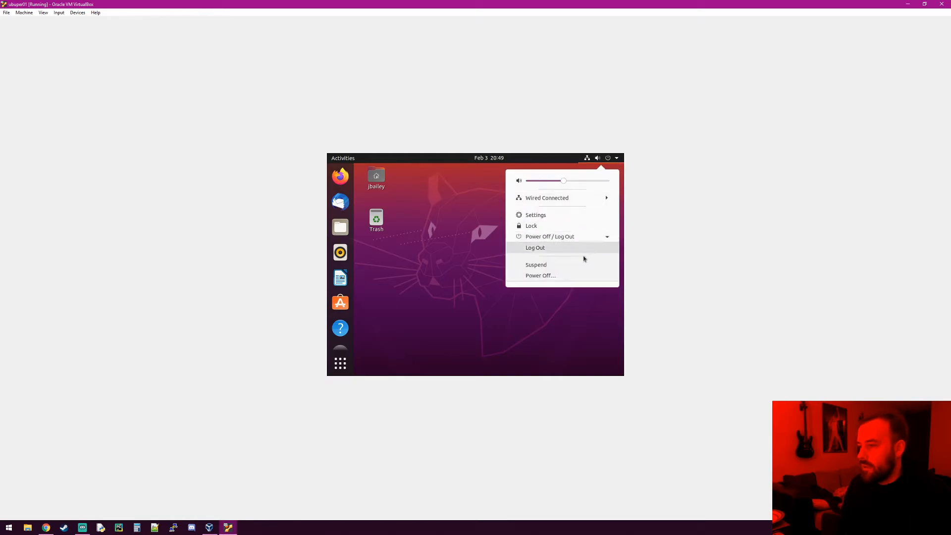
click(452, 256)
click(619, 158)
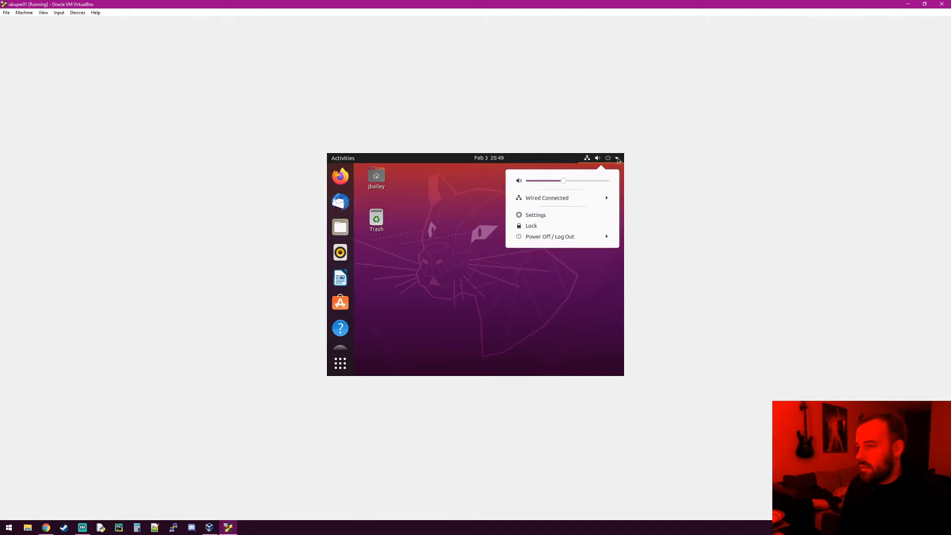
click(561, 237)
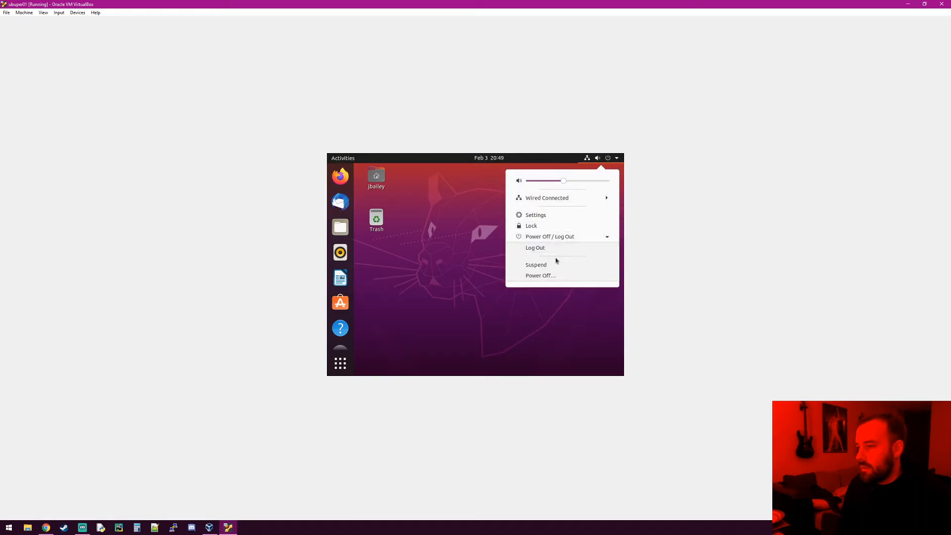
click(555, 276)
click(468, 289)
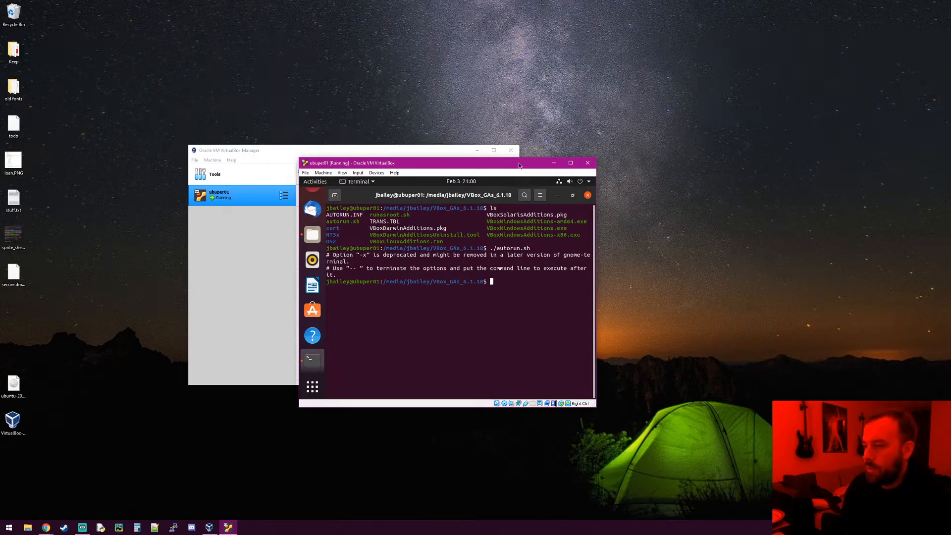
Move the ubuper01 window higher on the desktop and rerun ./autorun.sh from the VBox_GAs_6.1.18 folder.
drag(518, 163, 523, 131)
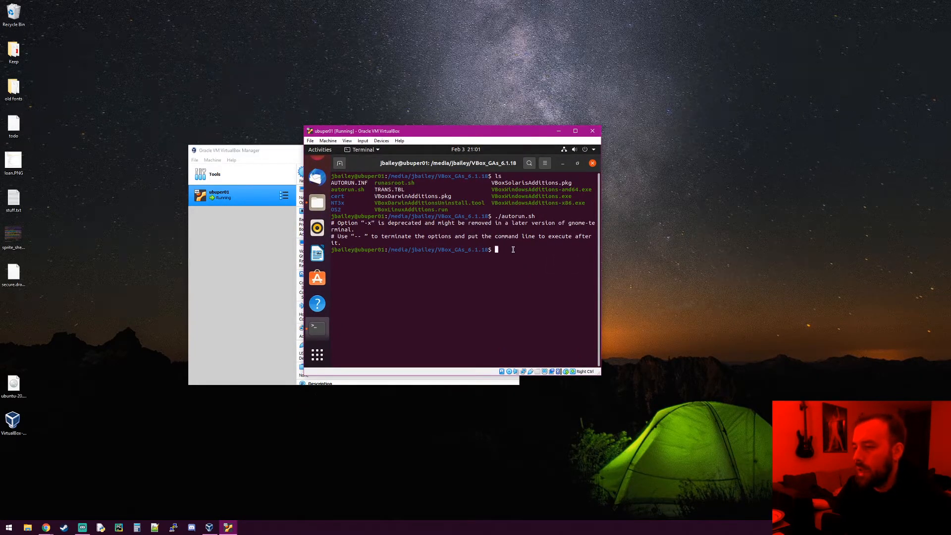
text(a)
text(/autoru)
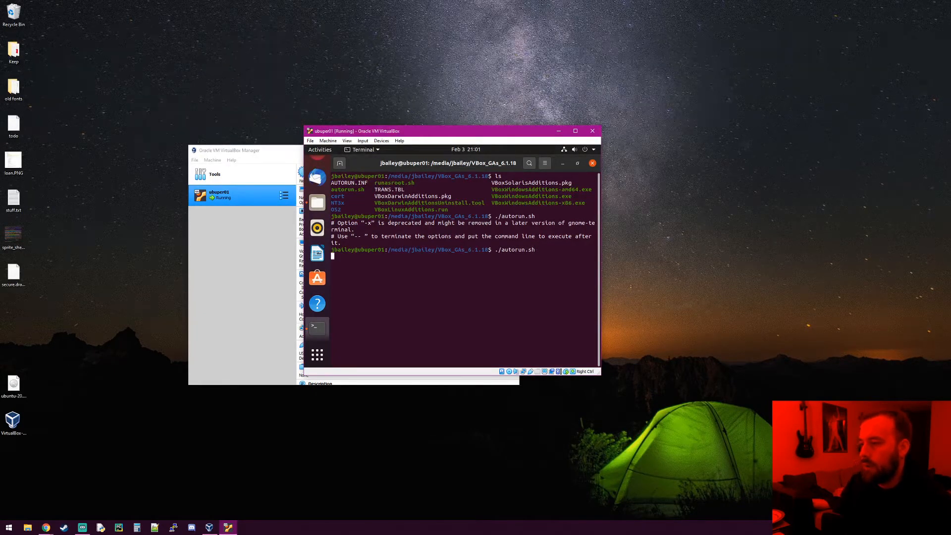
key(Return)
Enter the account password to authorize the rerun Guest Additions installer, and close its terminal tab.
text(••••••••)
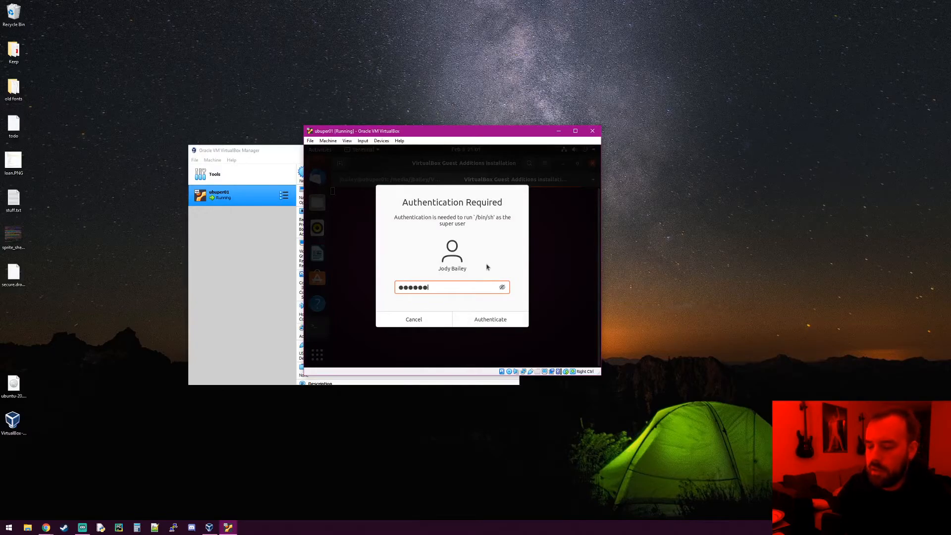
key(Return)
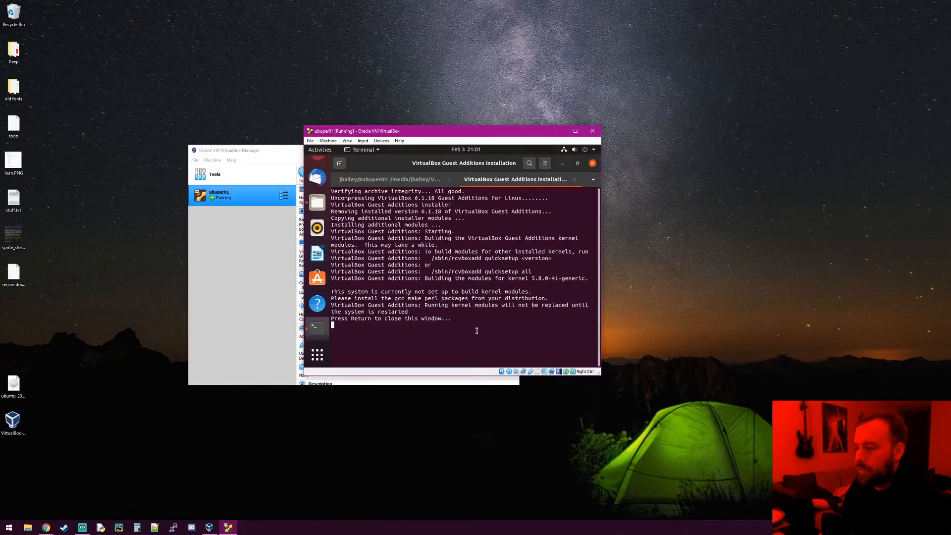
key(Return)
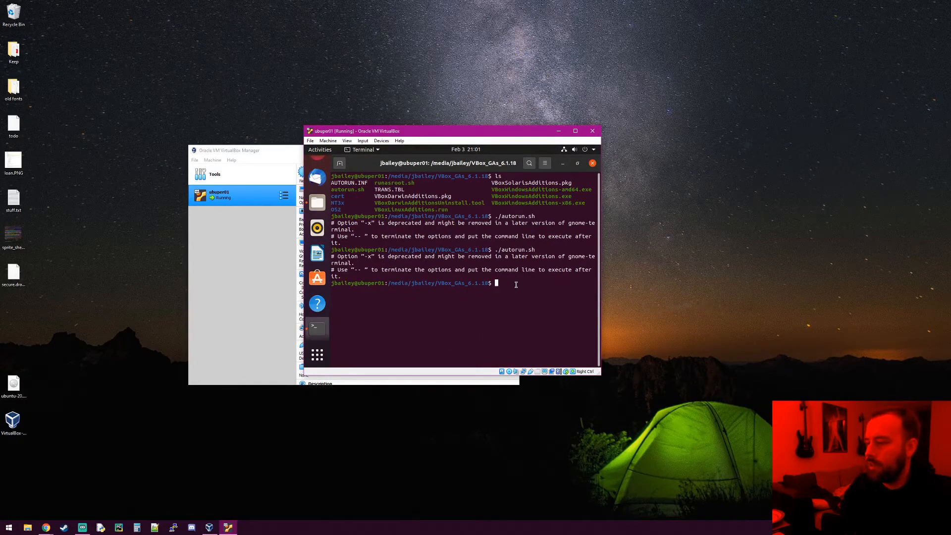
key(Return)
key(Return)
key(Return)
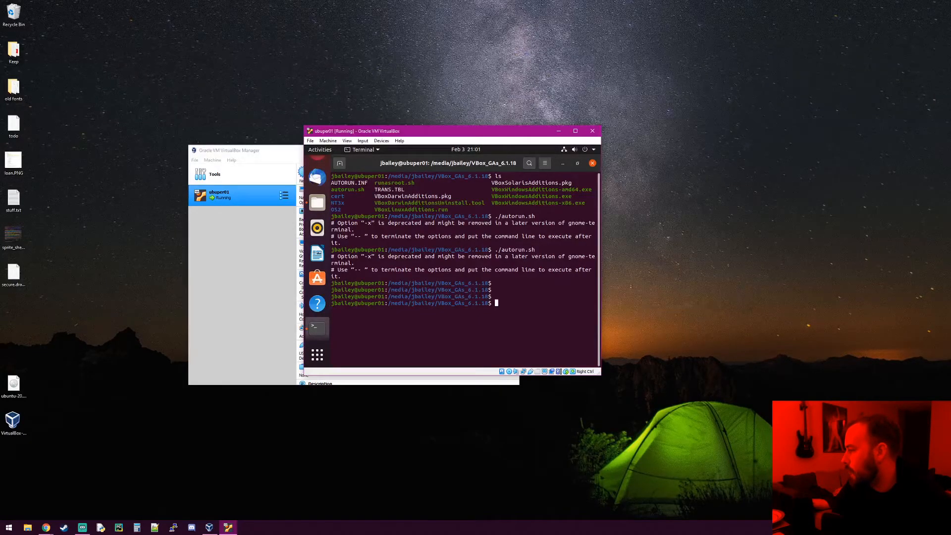
Run sudo apt install virtualbox-guest-utils virtualbox-guest-dkms in the Ubuntu terminal.
text(sudo)
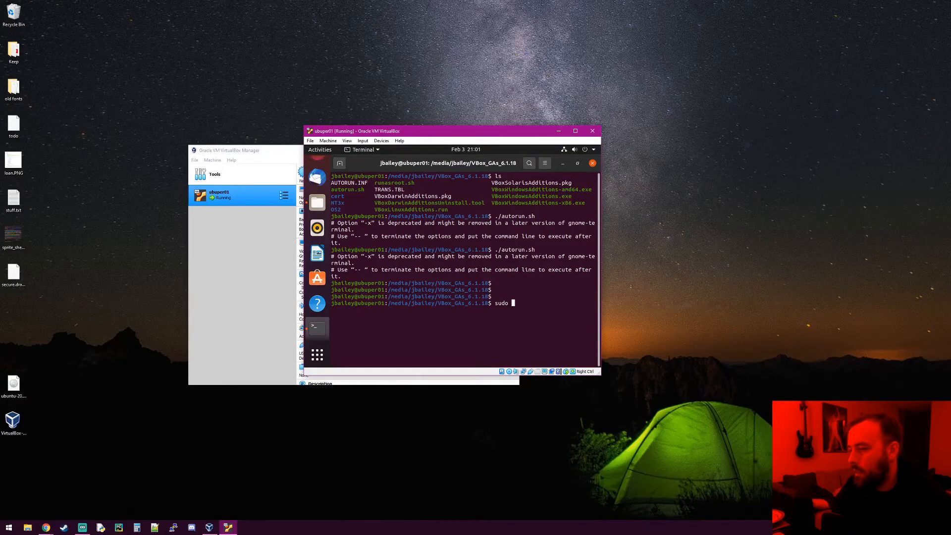
text( apt)
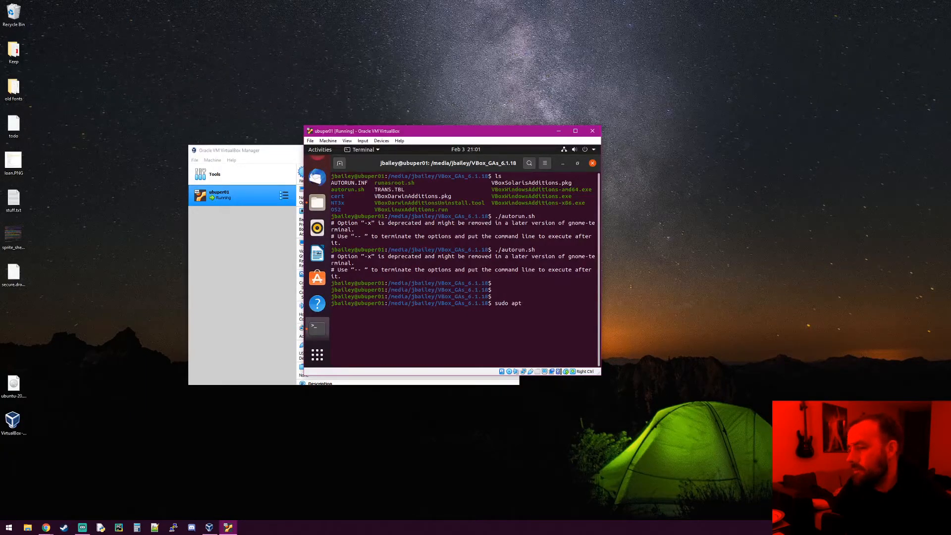
text( install)
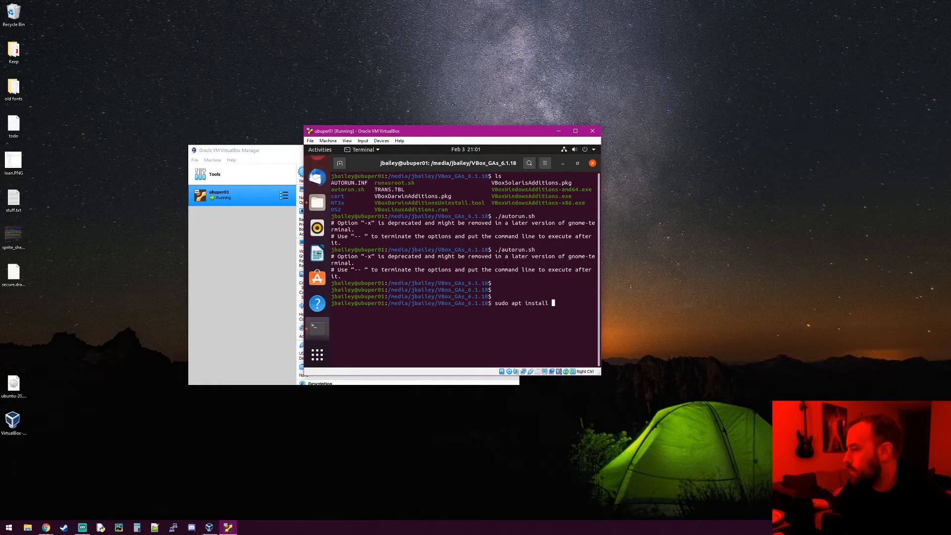
text( virtualbox-guest.utils)
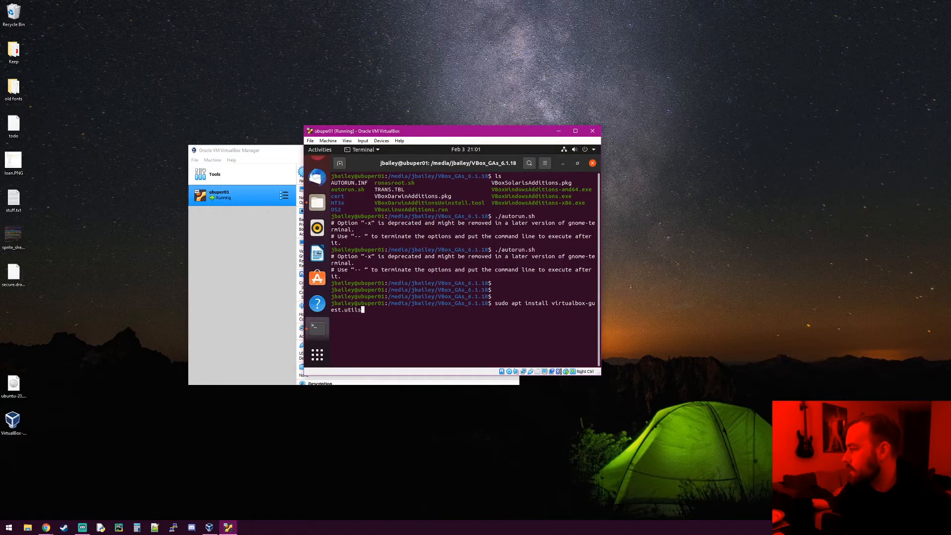
key(BackSpace)
key(BackSpace)
key(BackSpace)
key(BackSpace)
text(utils)
text( virtualbox)
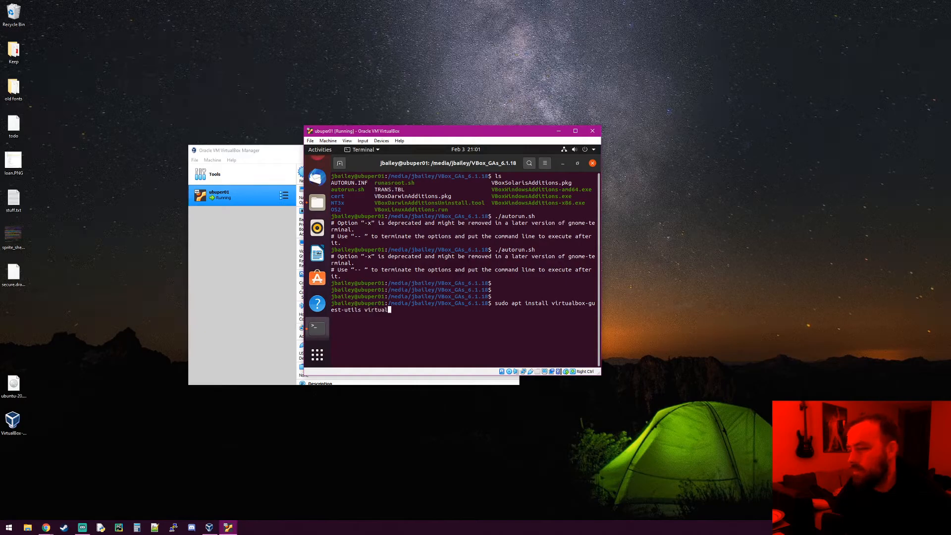
text(-guest-dkms)
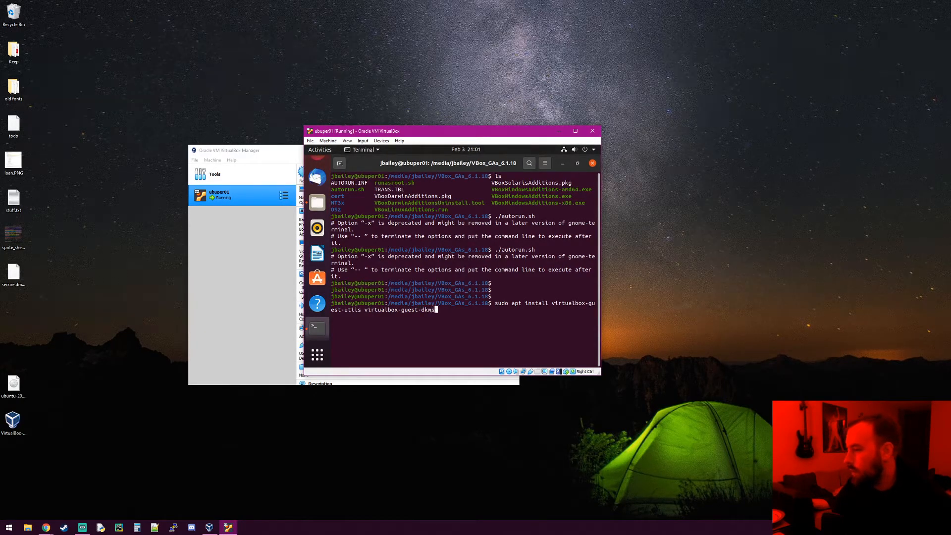
key(Return)
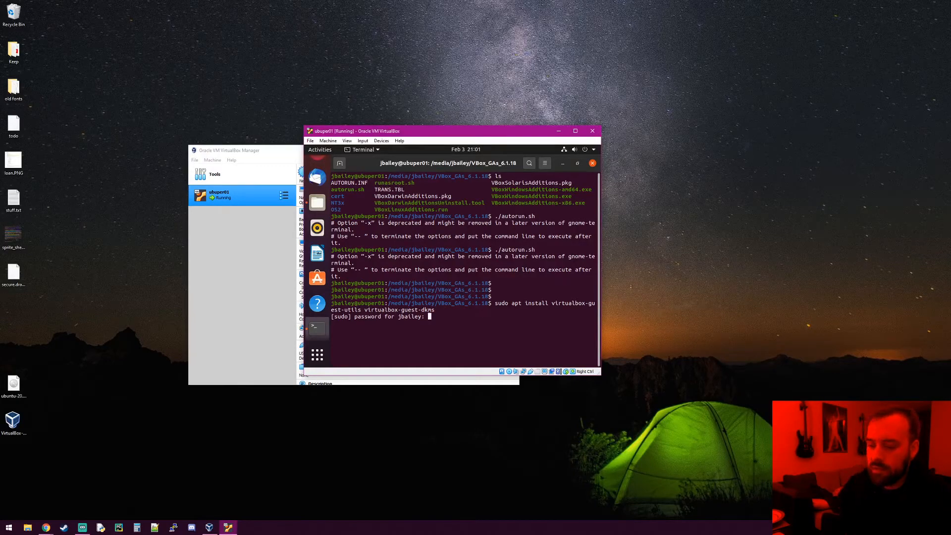
Enter the account password for sudo and confirm the guest package installation with Y.
key(Return)
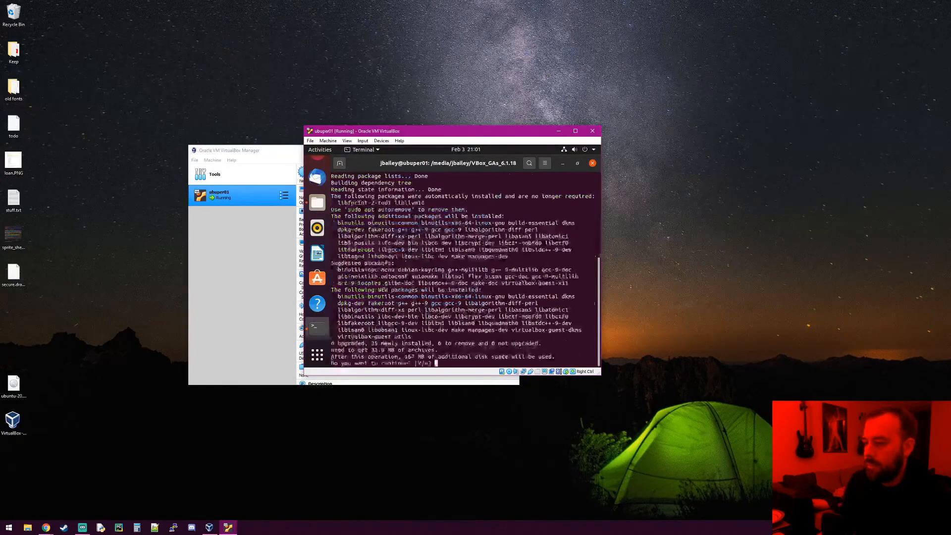
text(Y)
key(Return)
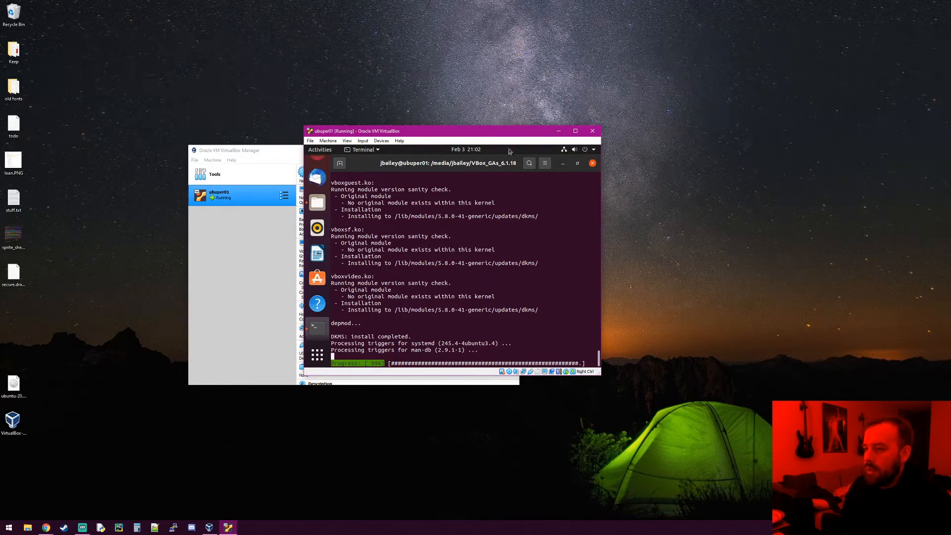
mouse_move(487, 131)
mouse_down()
mouse_move(472, 140)
mouse_move(496, 127)
mouse_up()
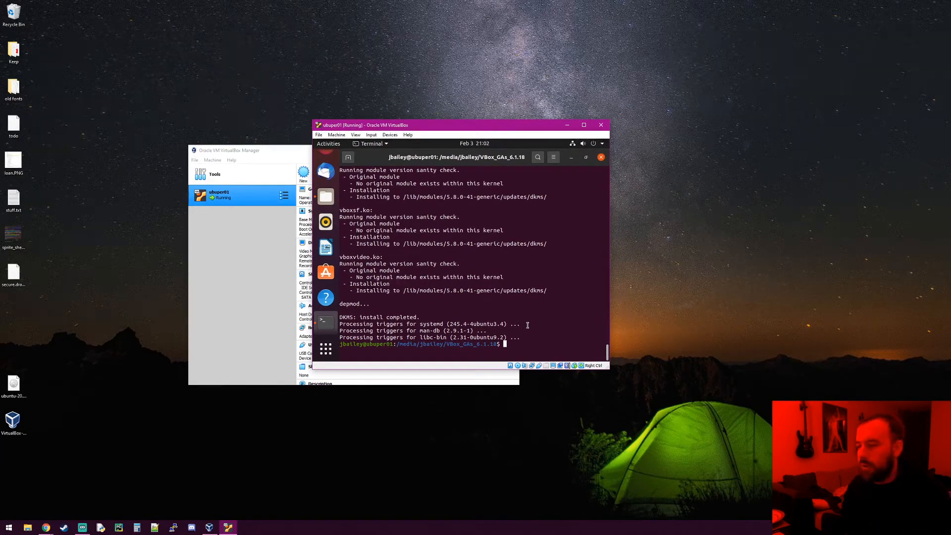
key(Return)
key(Return)
key(Return)
key(Return)
key(Return)
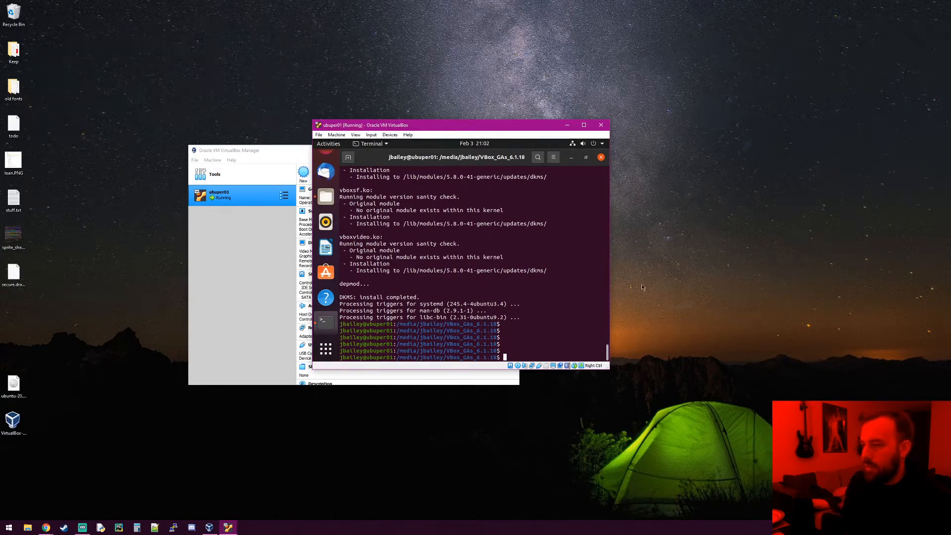
Maximize the ubuper01 virtual machine window and close the guest's terminal and Files windows.
click(584, 124)
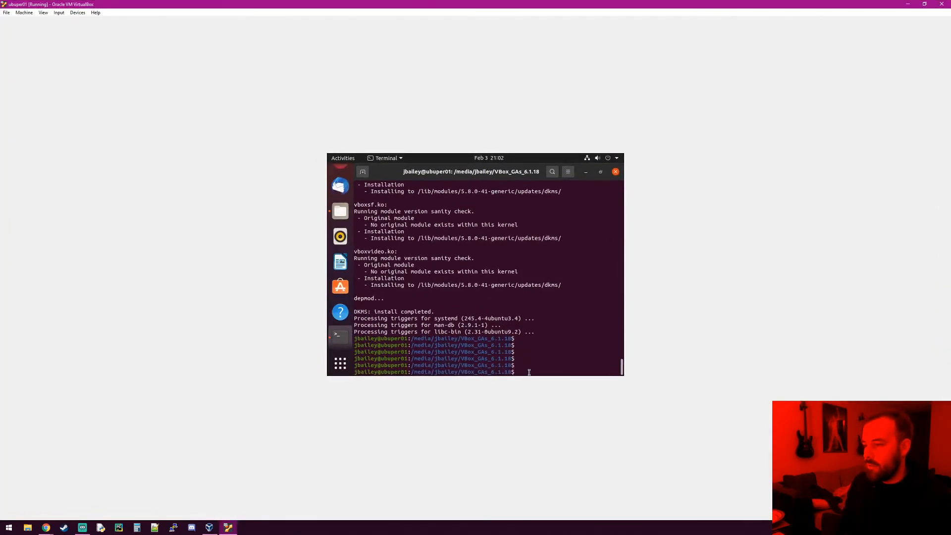
click(615, 171)
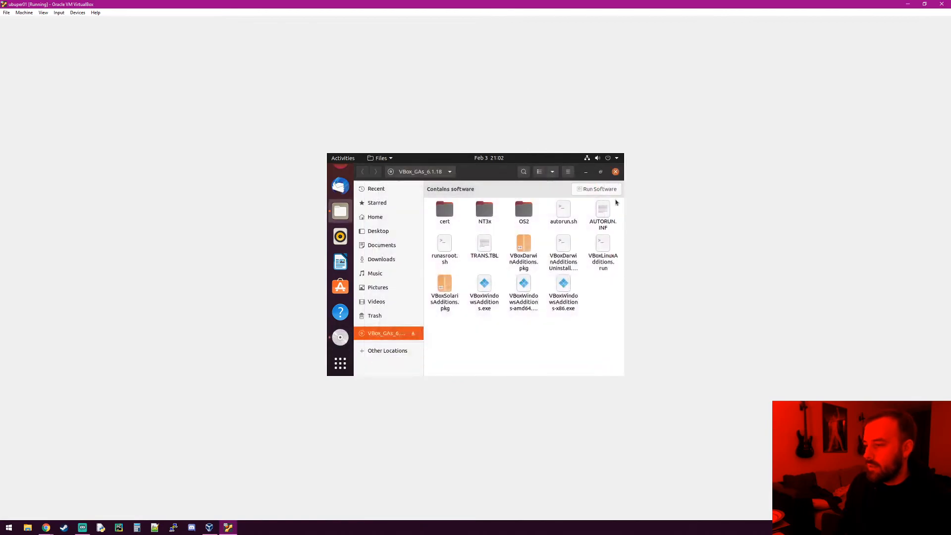
click(615, 171)
Restart Ubuntu in ubuper01 to load the newly installed guest packages.
click(614, 157)
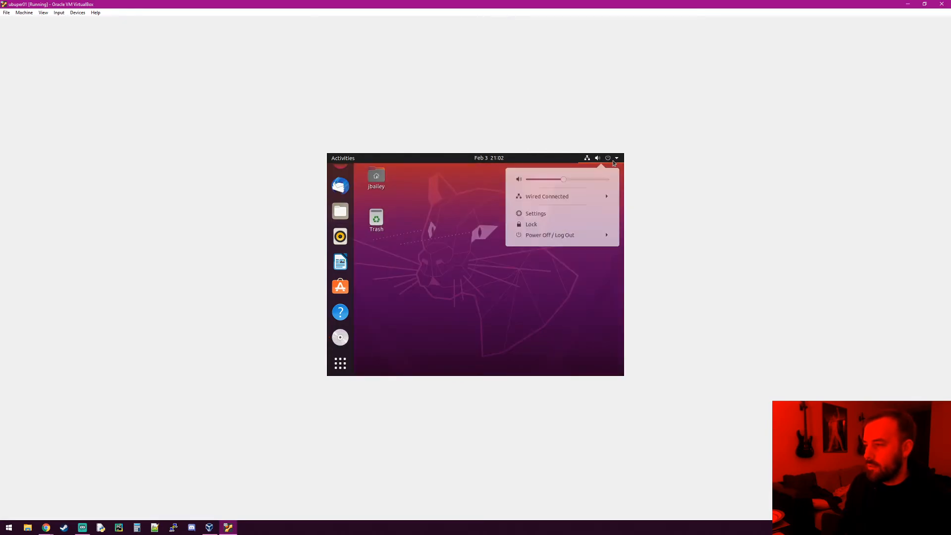
click(582, 236)
click(550, 274)
click(487, 289)
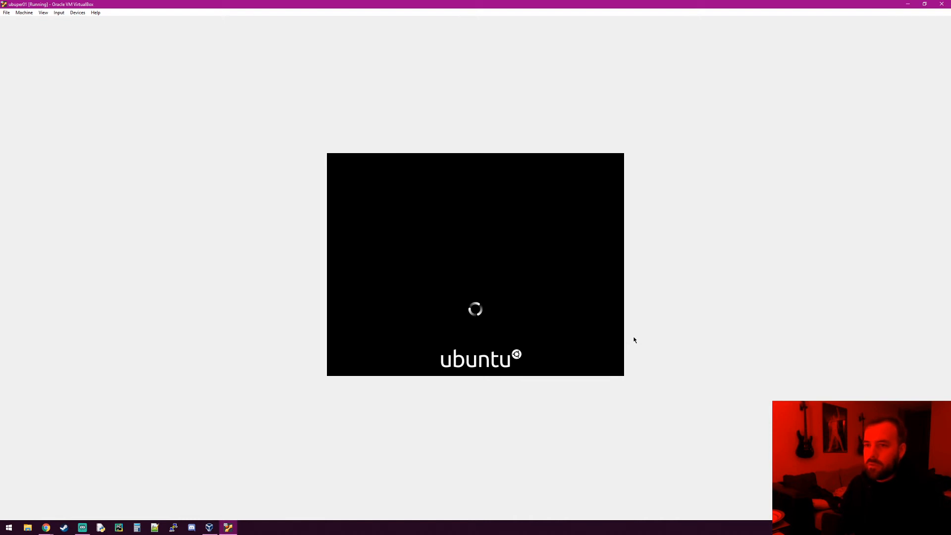
click(75, 12)
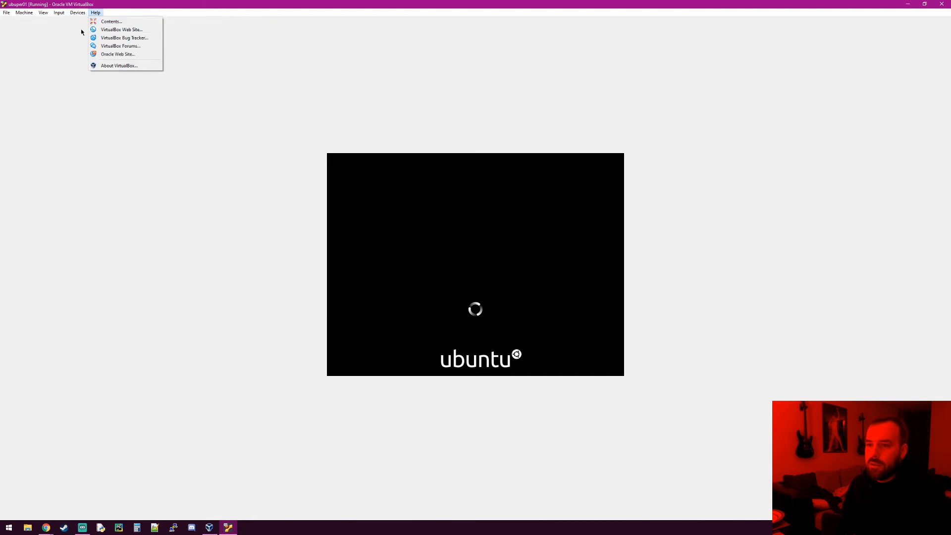
click(331, 119)
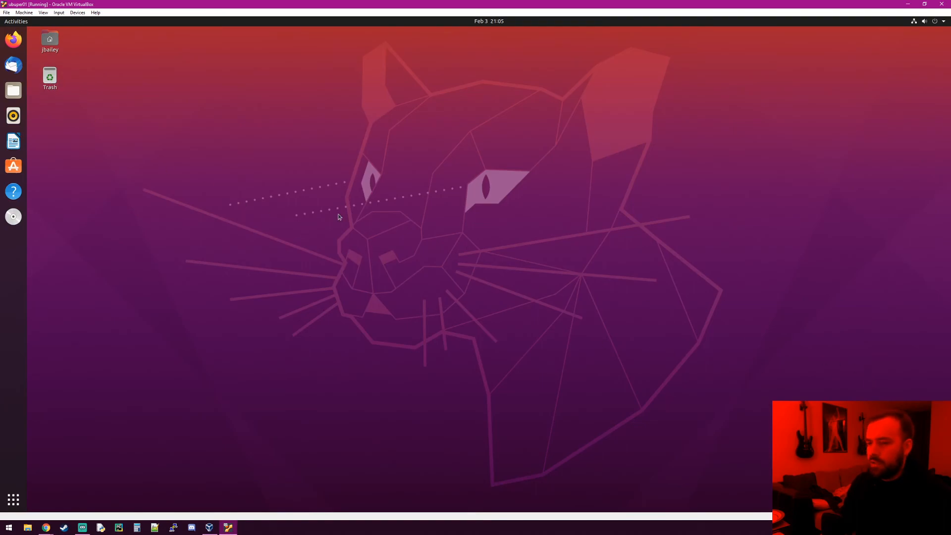
click(58, 13)
mouse_move(51, 13)
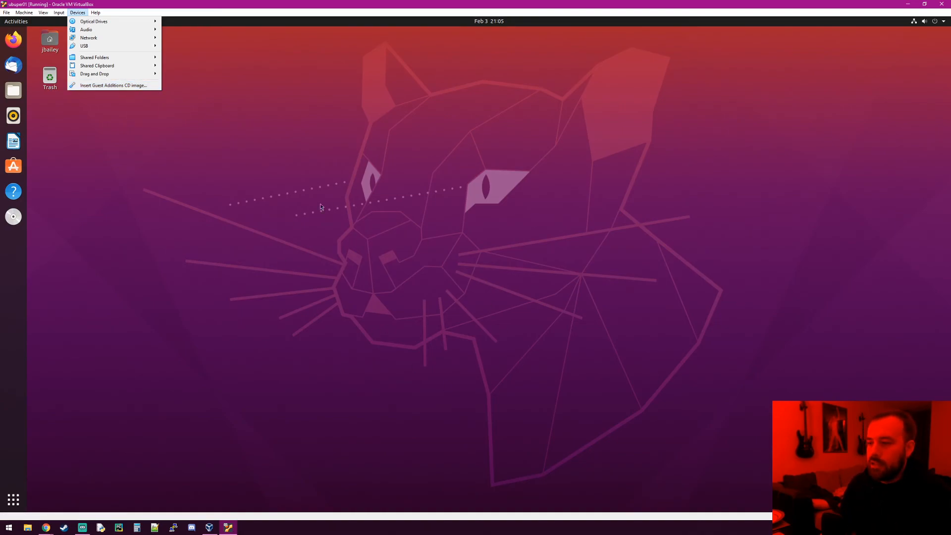
click(436, 221)
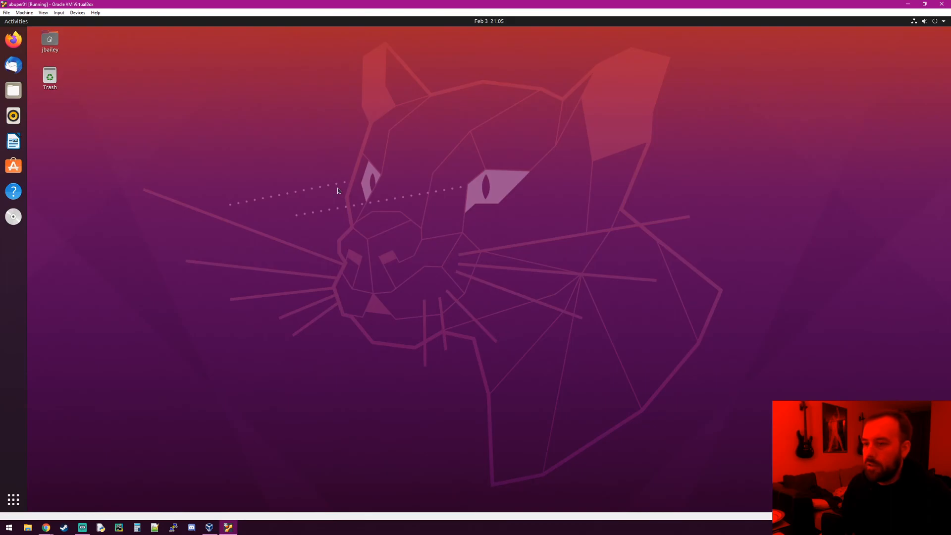
drag(267, 5, 362, 0)
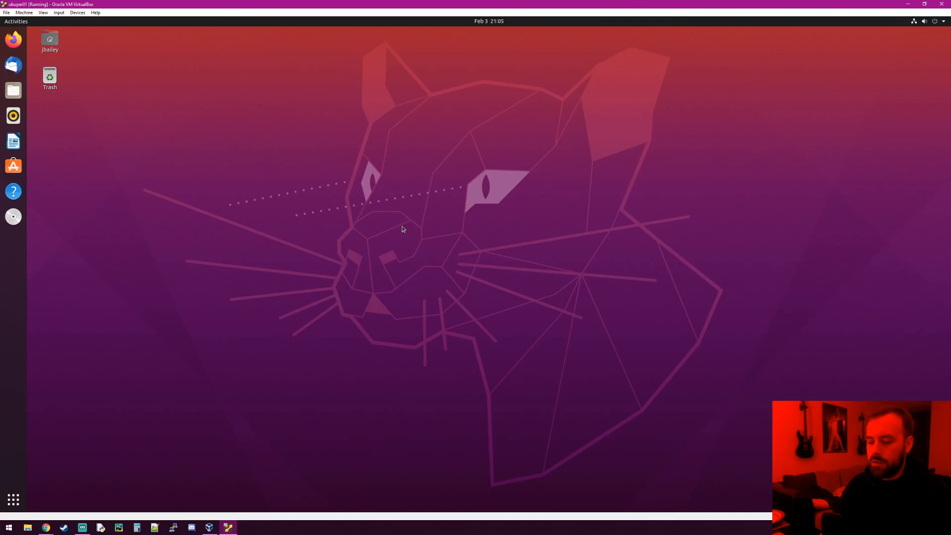
Switch the ubuper01 virtual machine to full-screen mode.
key(ctrl+f)
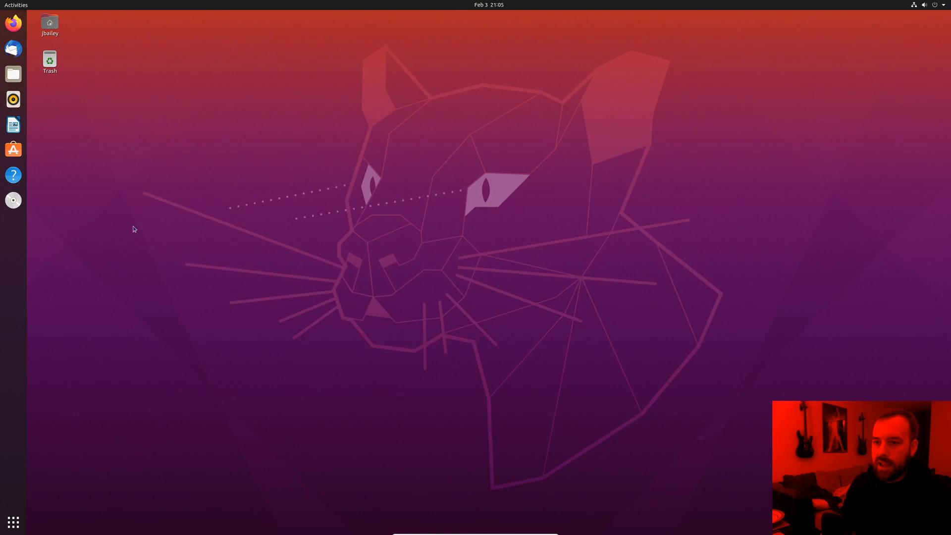
drag(212, 186, 591, 408)
drag(371, 208, 609, 336)
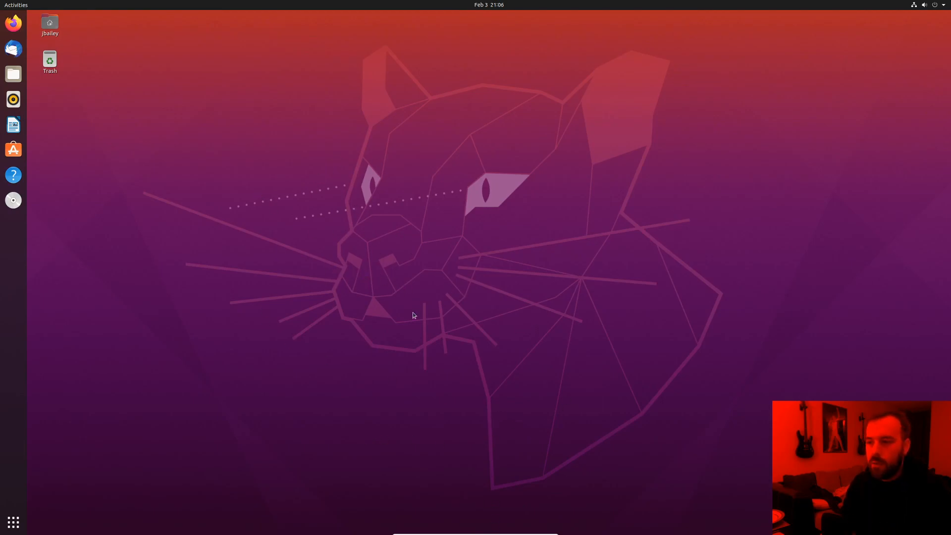
drag(144, 105, 530, 265)
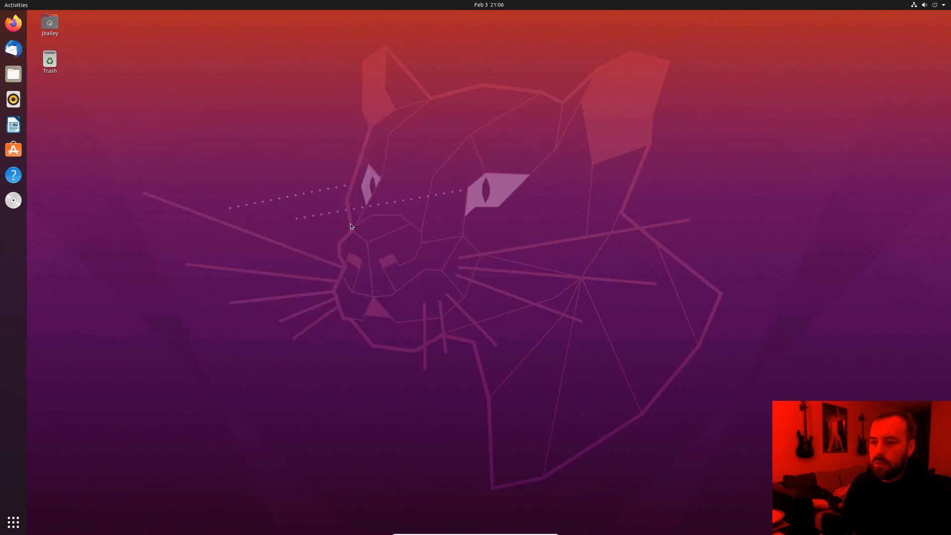